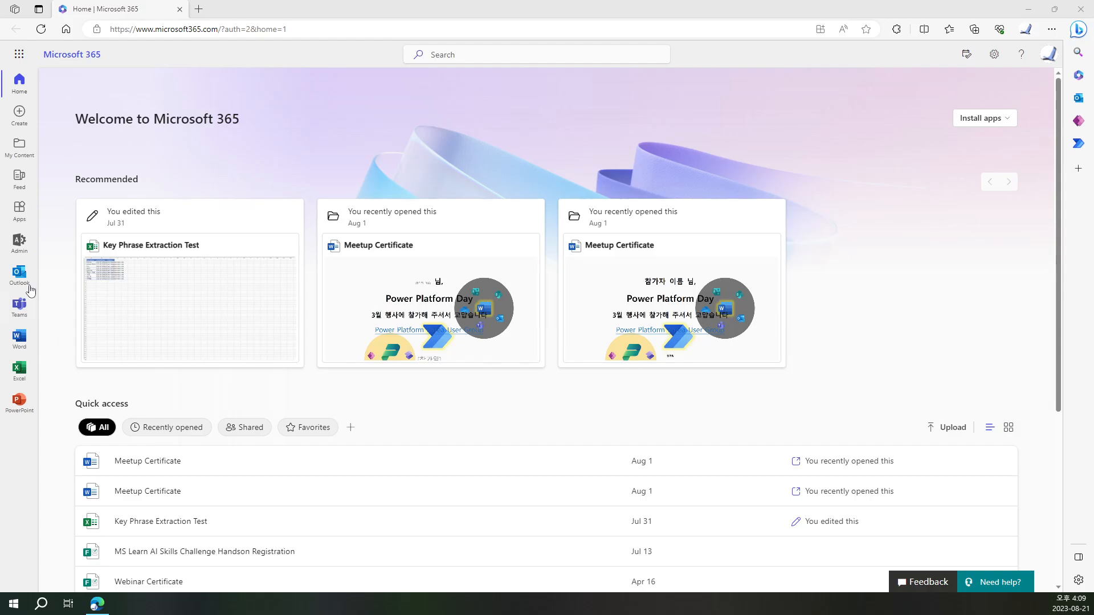
# Display the full list of Microsoft 365 apps, look through it, and open Teams from it.
pyautogui.click(26, 213)
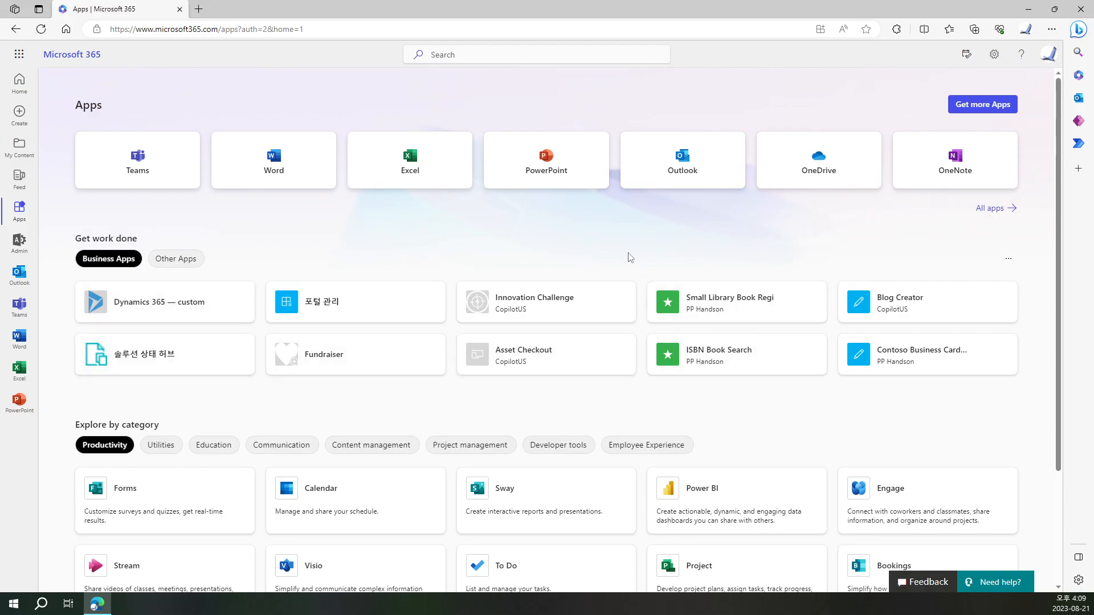
pyautogui.click(996, 209)
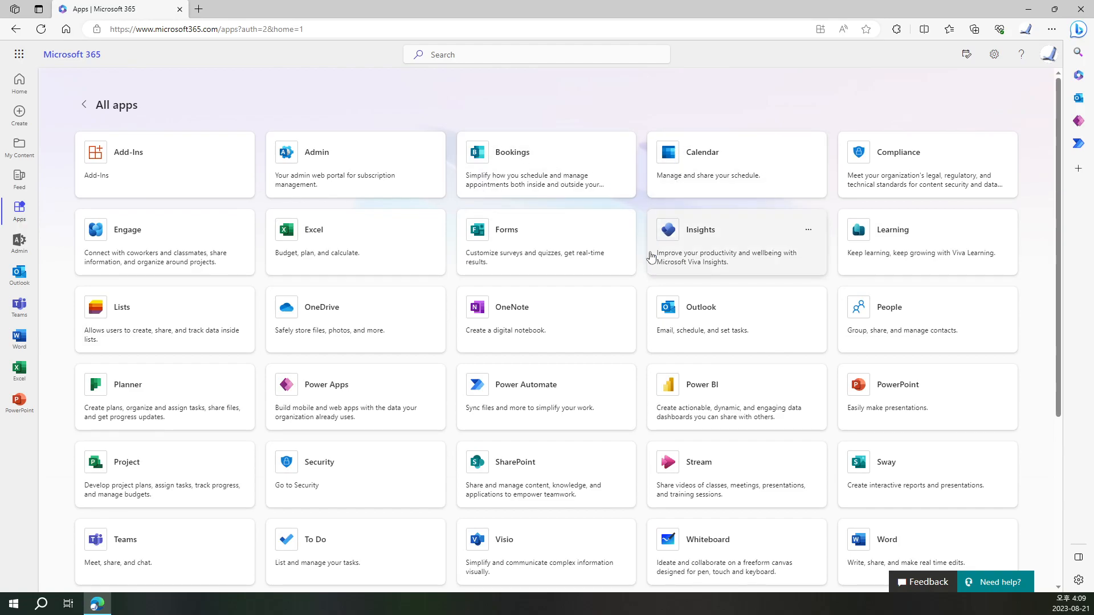
pyautogui.scroll(-5, 652, 256)
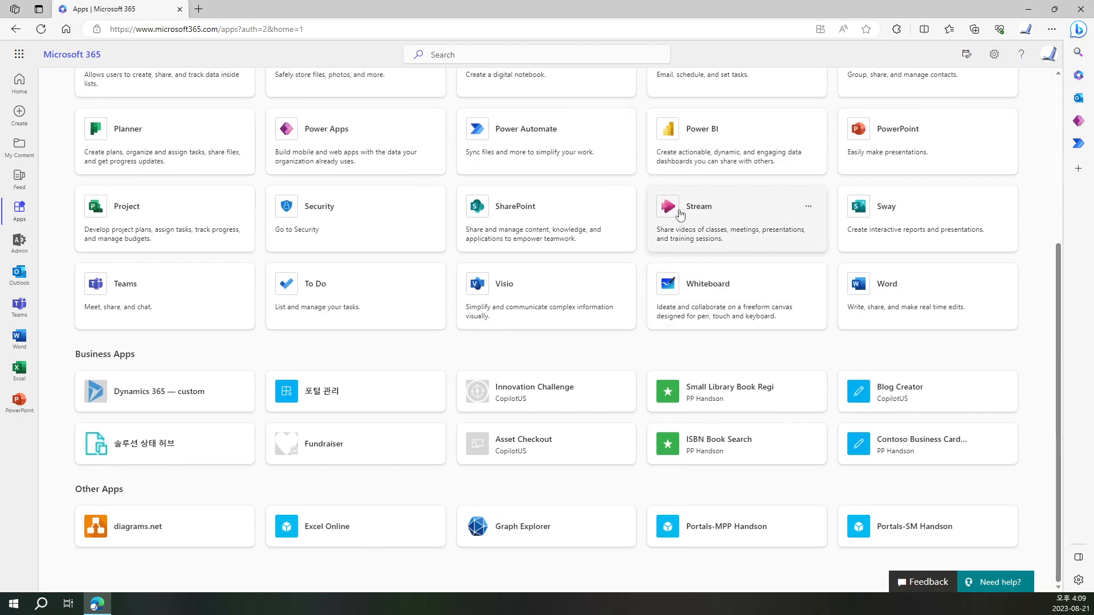
pyautogui.scroll(5, 532, 347)
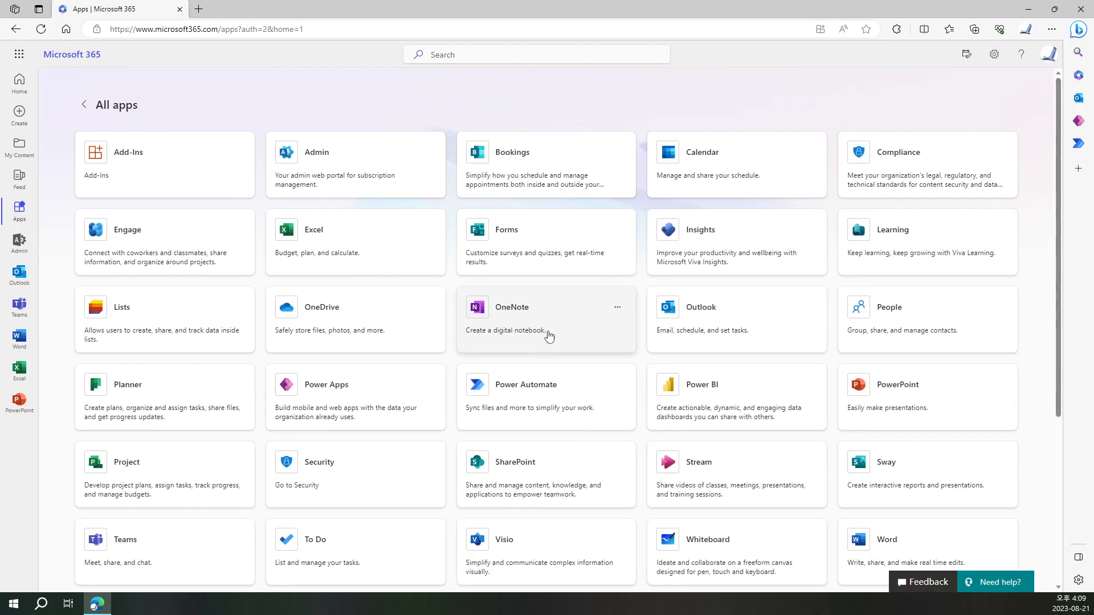
pyautogui.scroll(-1, 370, 399)
pyautogui.scroll(-2, 350, 437)
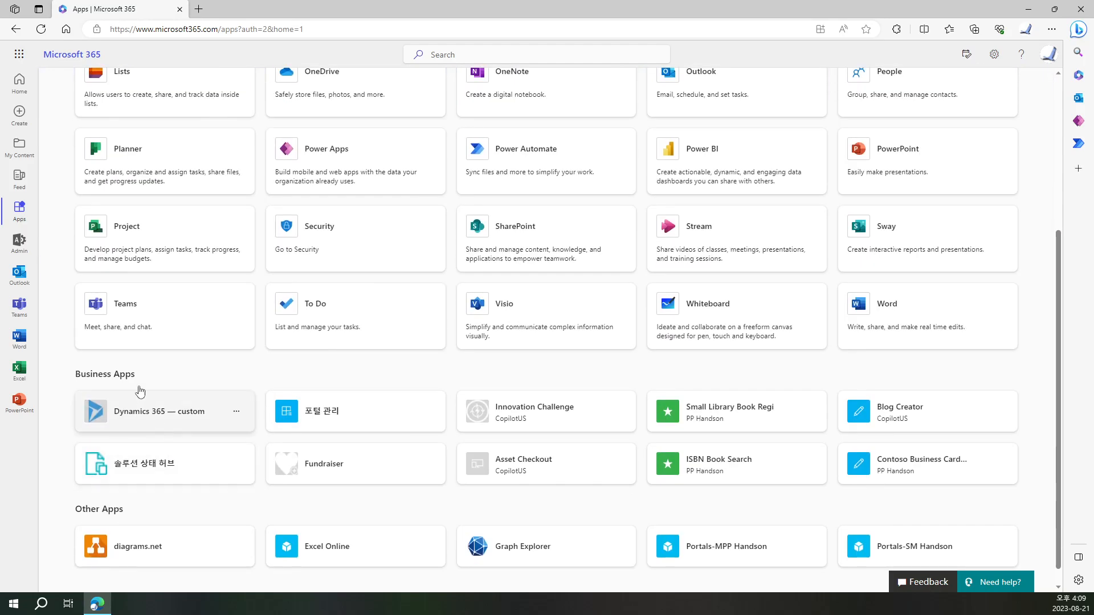
pyautogui.click(138, 313)
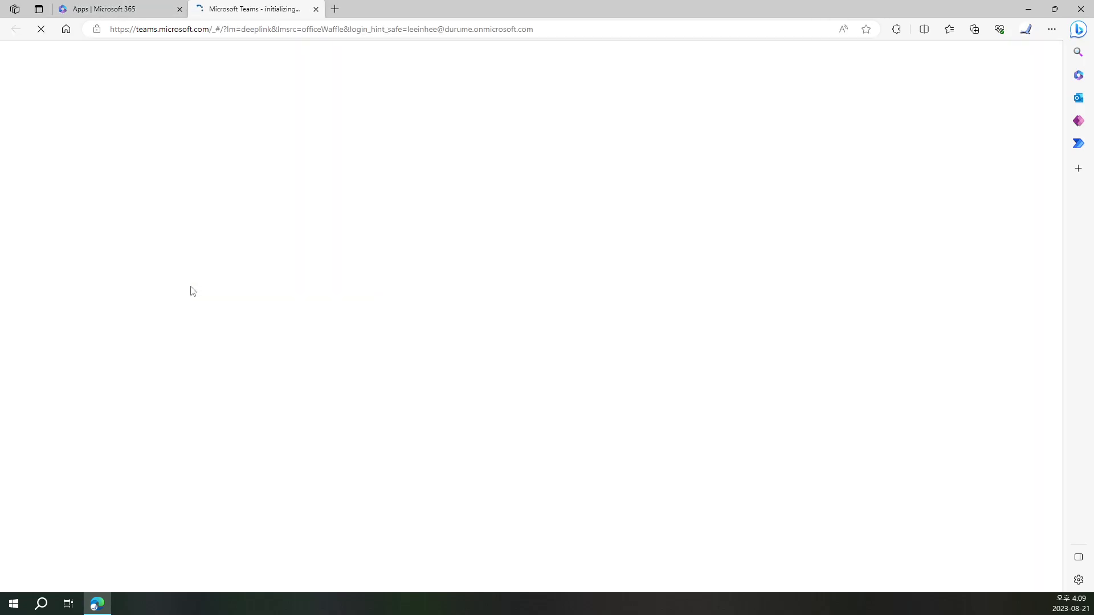
# Return to Microsoft 365 and go to Teams through the app launcher.
pyautogui.click(102, 9)
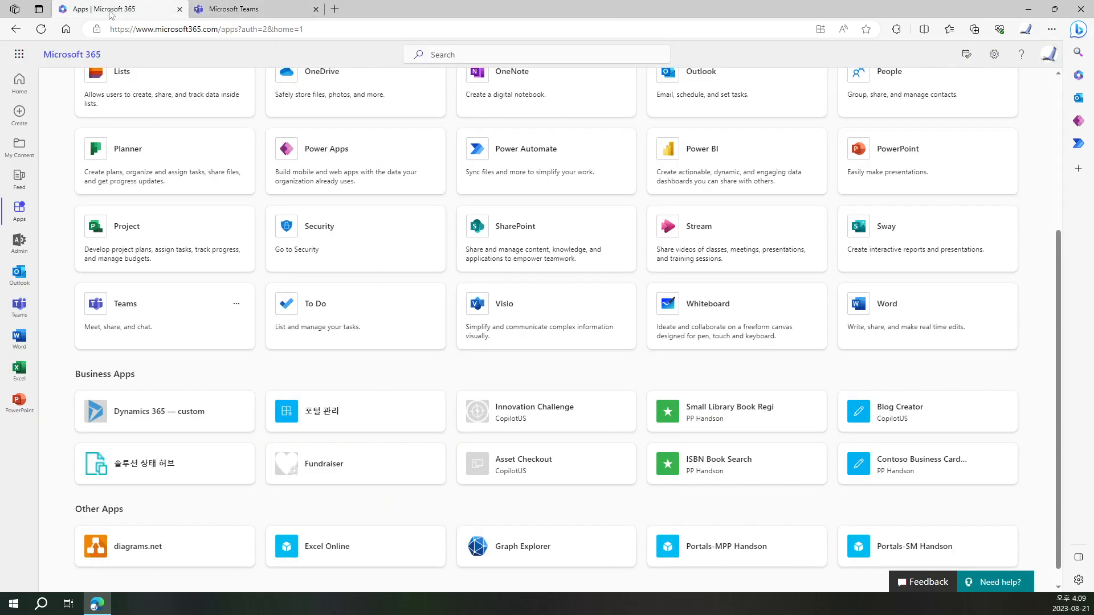
pyautogui.click(19, 53)
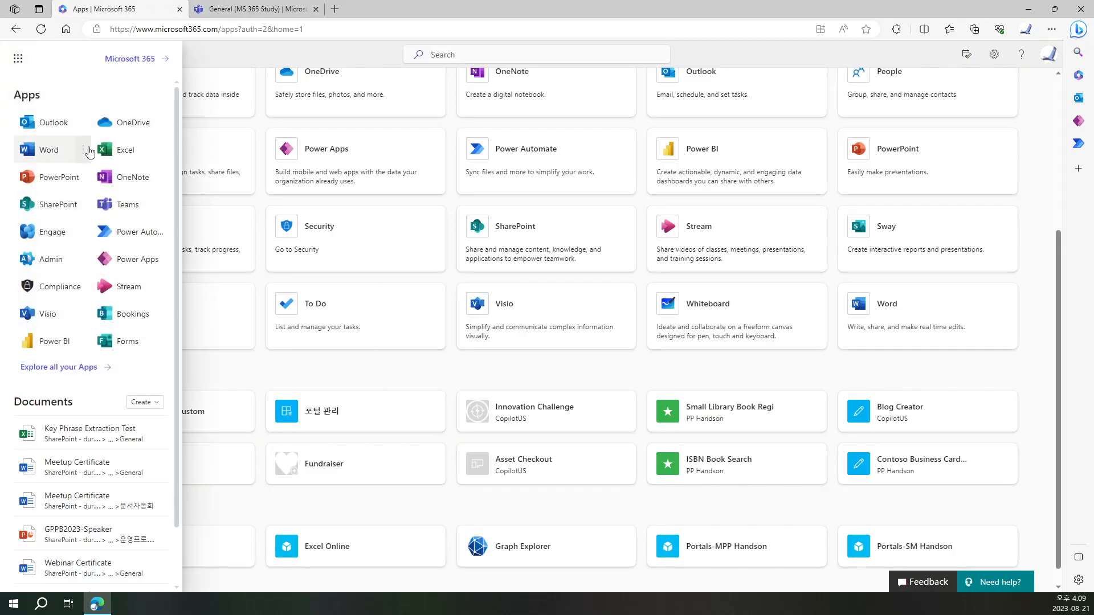
pyautogui.click(130, 200)
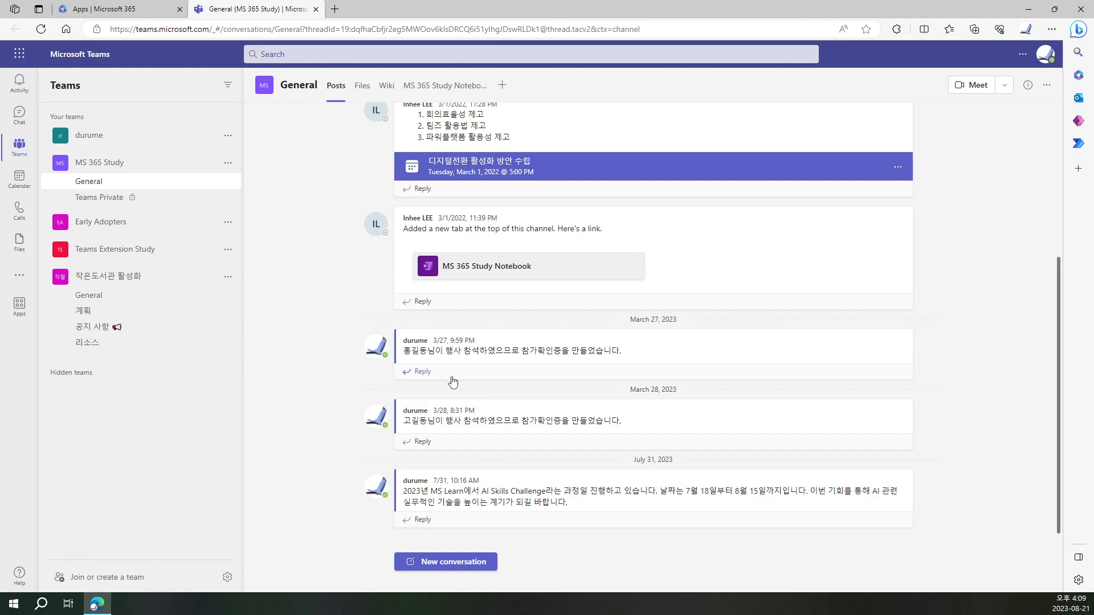
# Show the files of the MS 365 Study team's General channel and open that folder in SharePoint.
pyautogui.moveTo(481, 353)
pyautogui.click(359, 91)
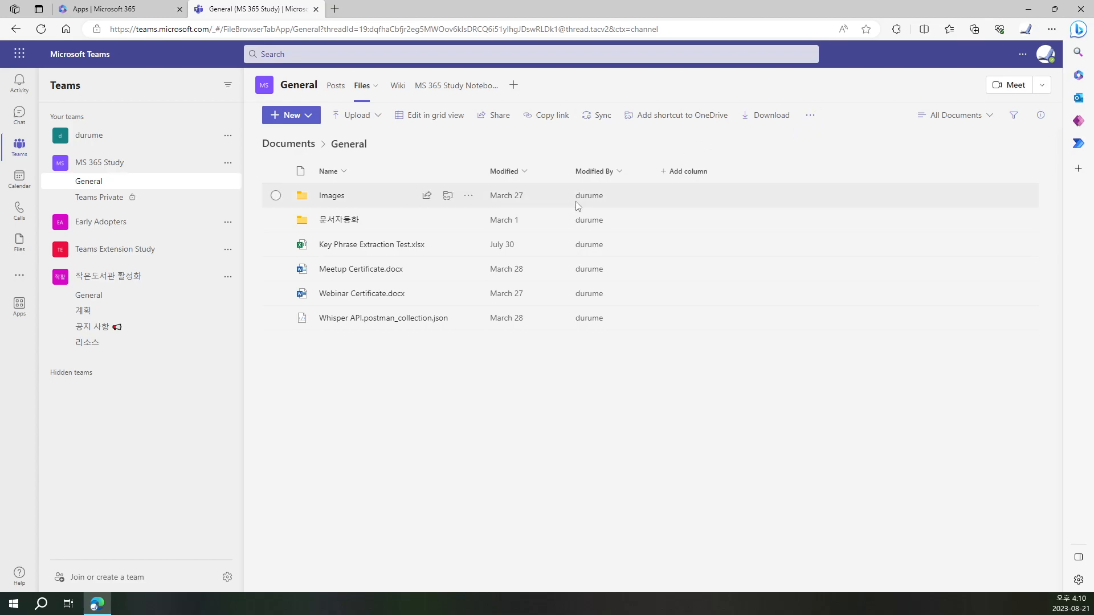
pyautogui.click(809, 116)
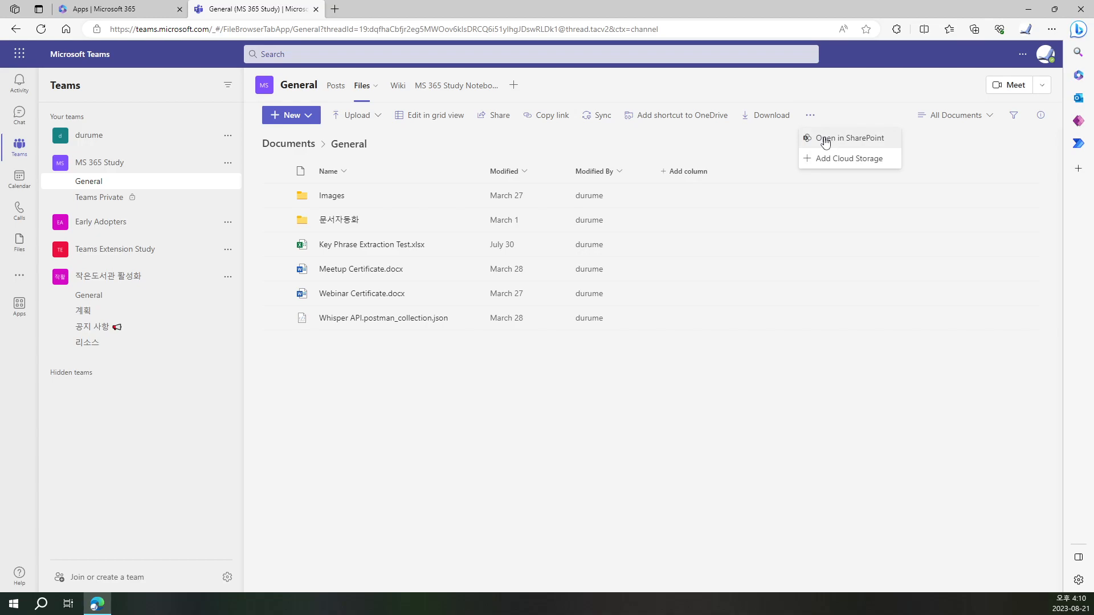
pyautogui.click(820, 138)
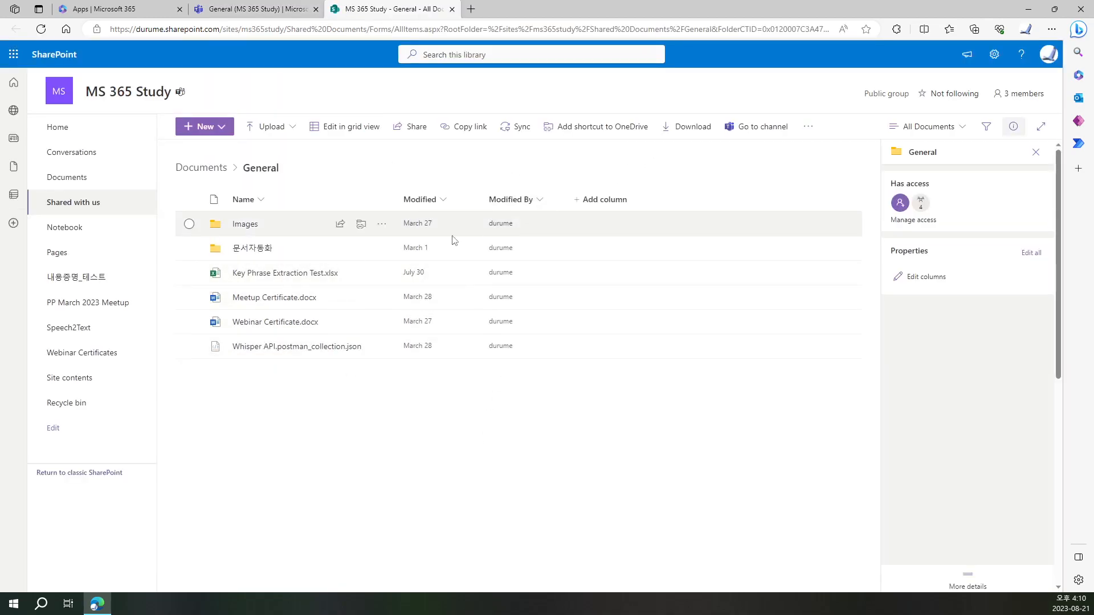
# Switch back to Teams and view the General channel's Wiki and its MS 365 Study Notebook.
pyautogui.click(278, 15)
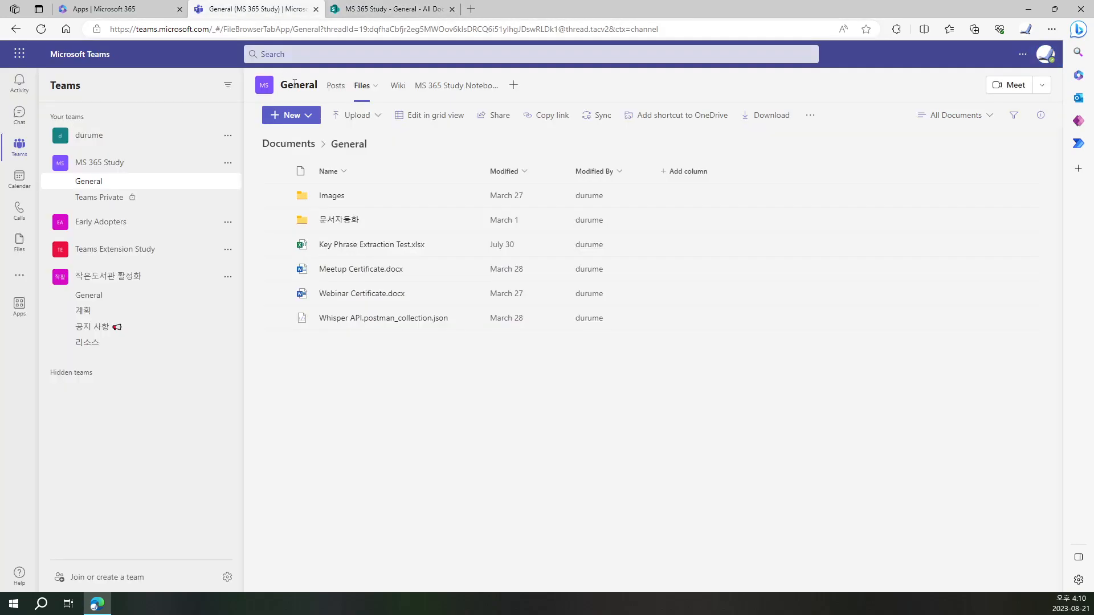
pyautogui.click(393, 90)
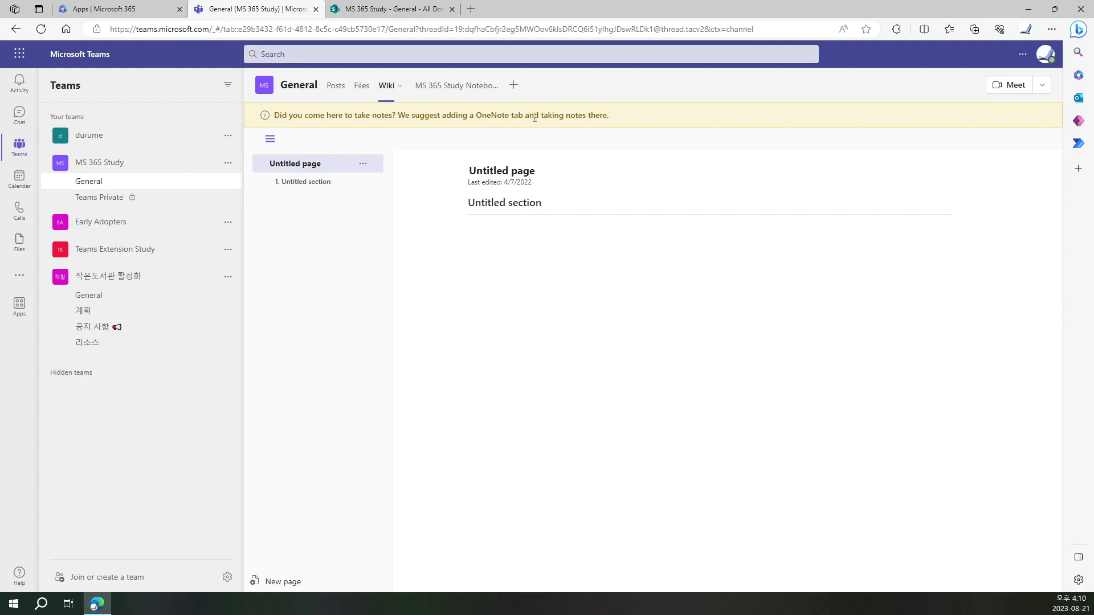
pyautogui.click(458, 88)
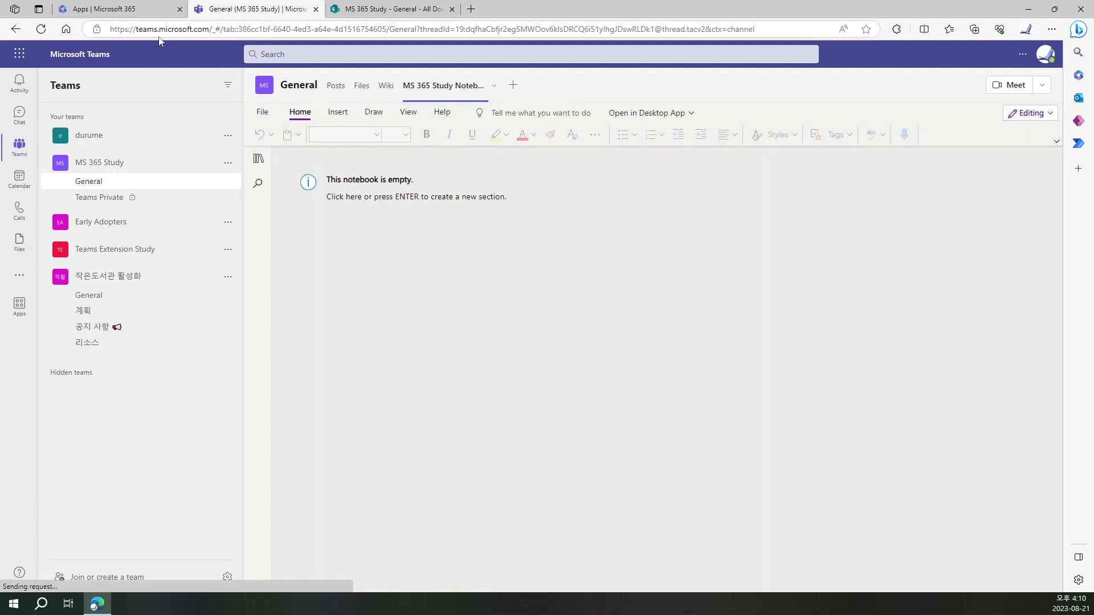
# Look over the list of all Microsoft 365 apps and revisit the MS 365 Study document library in SharePoint.
pyautogui.click(155, 10)
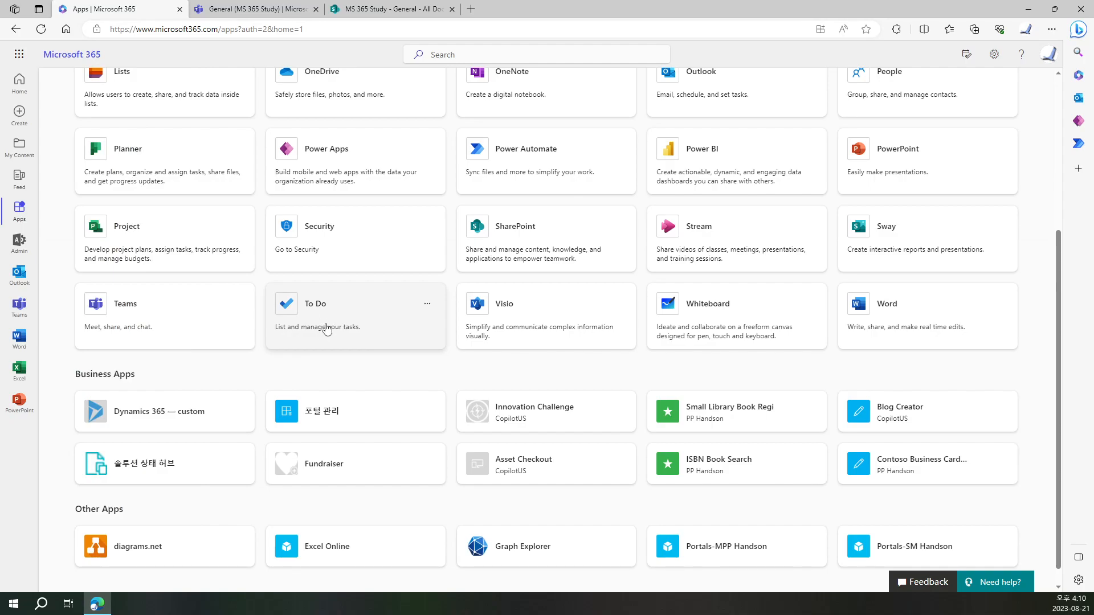
pyautogui.scroll(3, 327, 330)
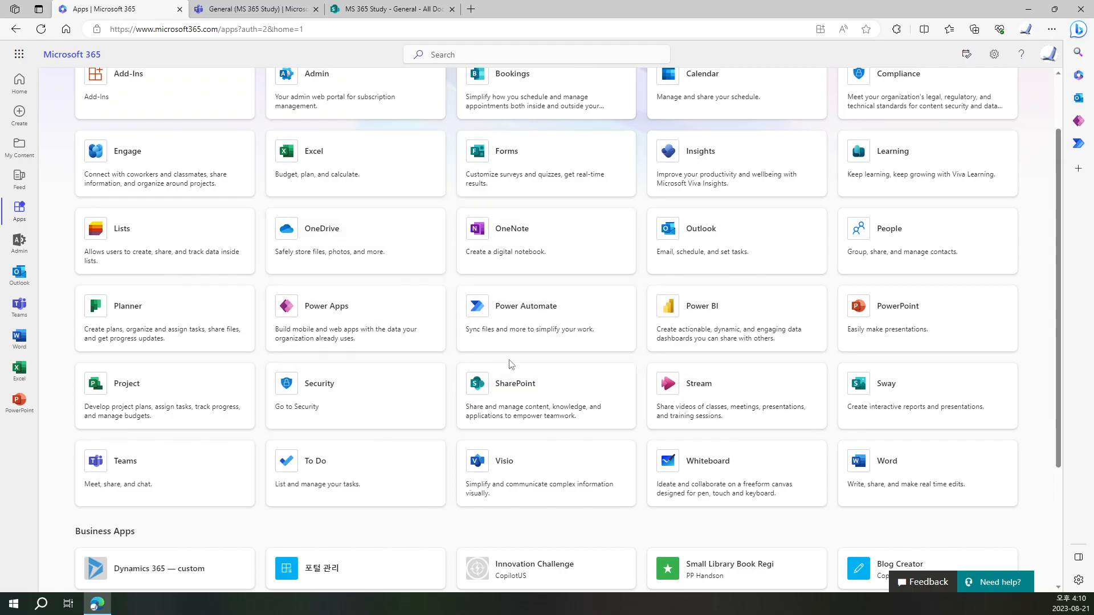
pyautogui.scroll(2, 509, 365)
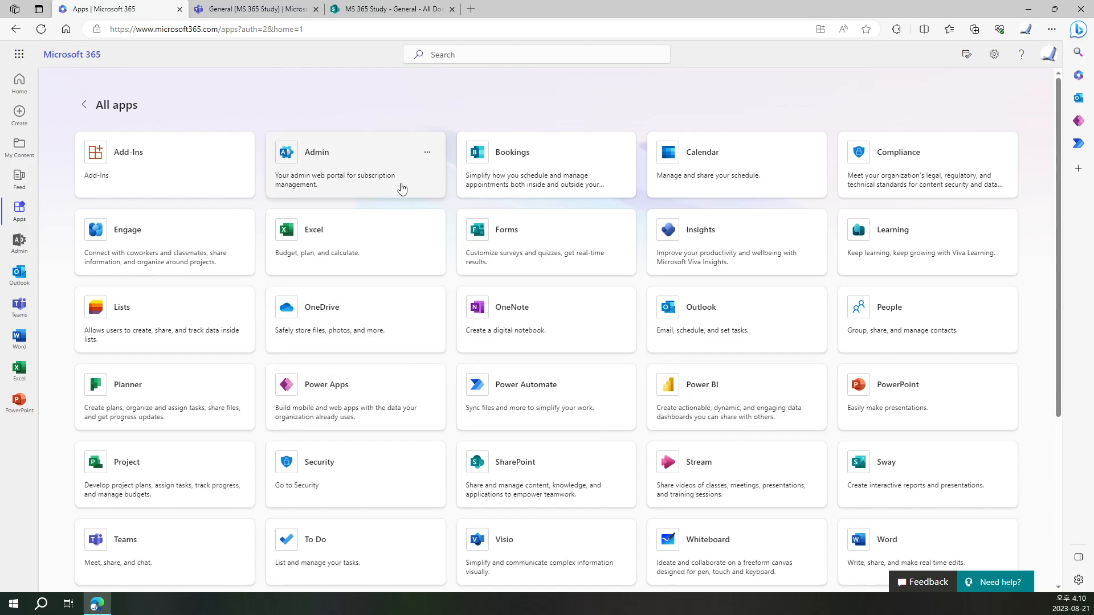
pyautogui.click(381, 14)
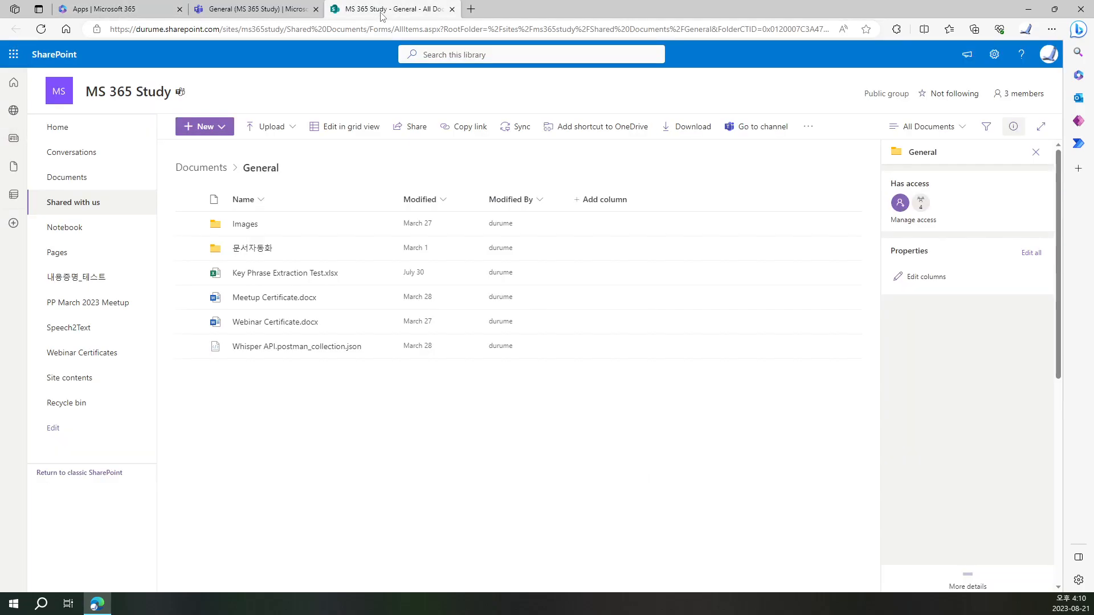
# Return to Teams and show the section and page navigation of the MS 365 Study Notebook.
pyautogui.click(238, 7)
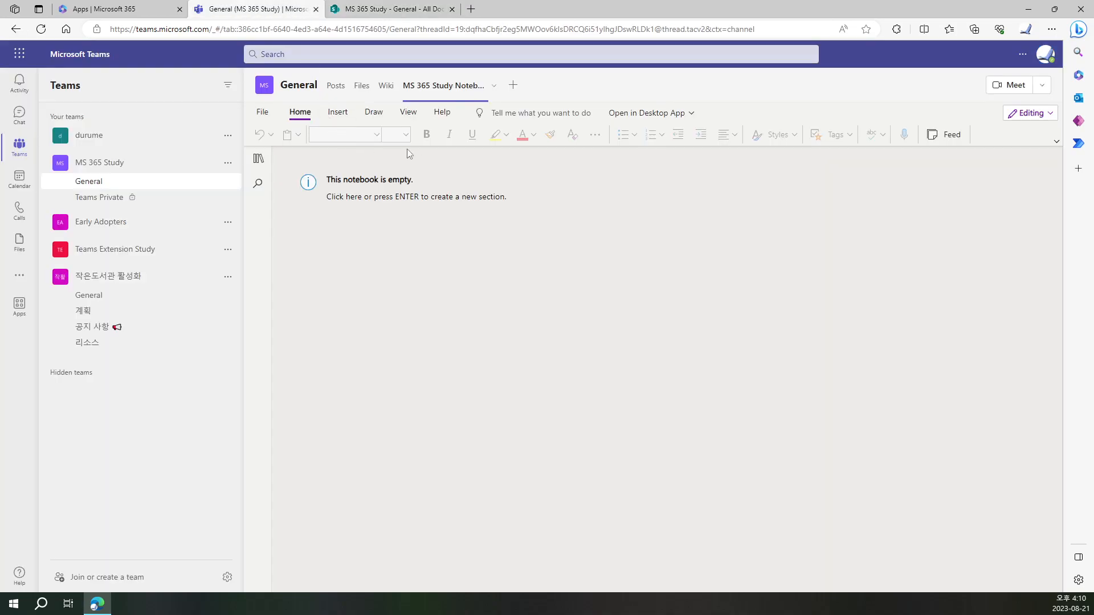
pyautogui.click(264, 164)
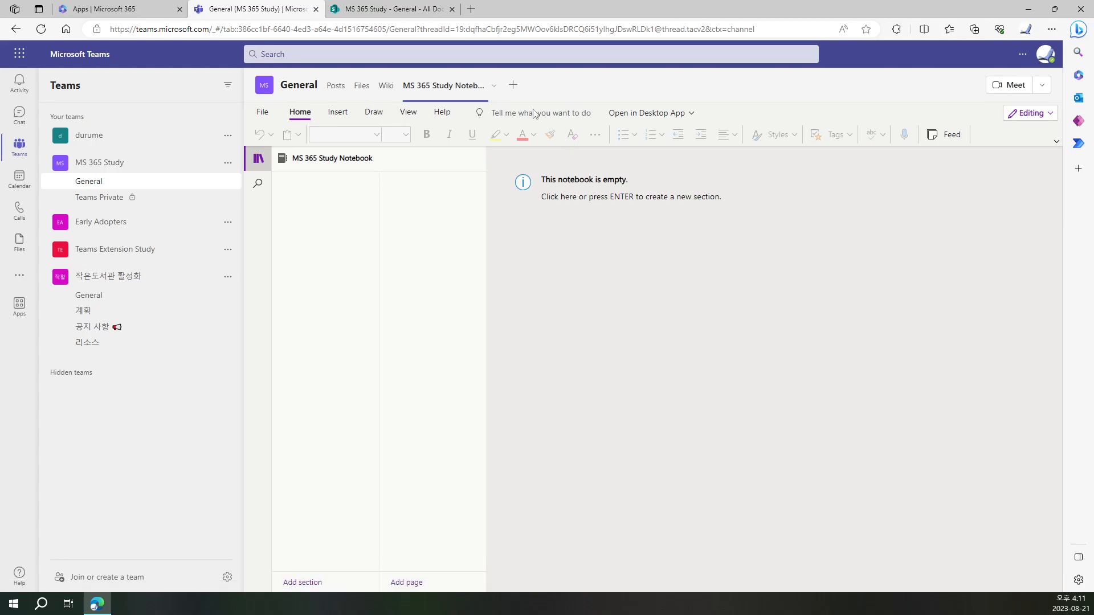
# Add the Lists app as a new tab in the MS 365 Study team's General channel.
pyautogui.click(512, 85)
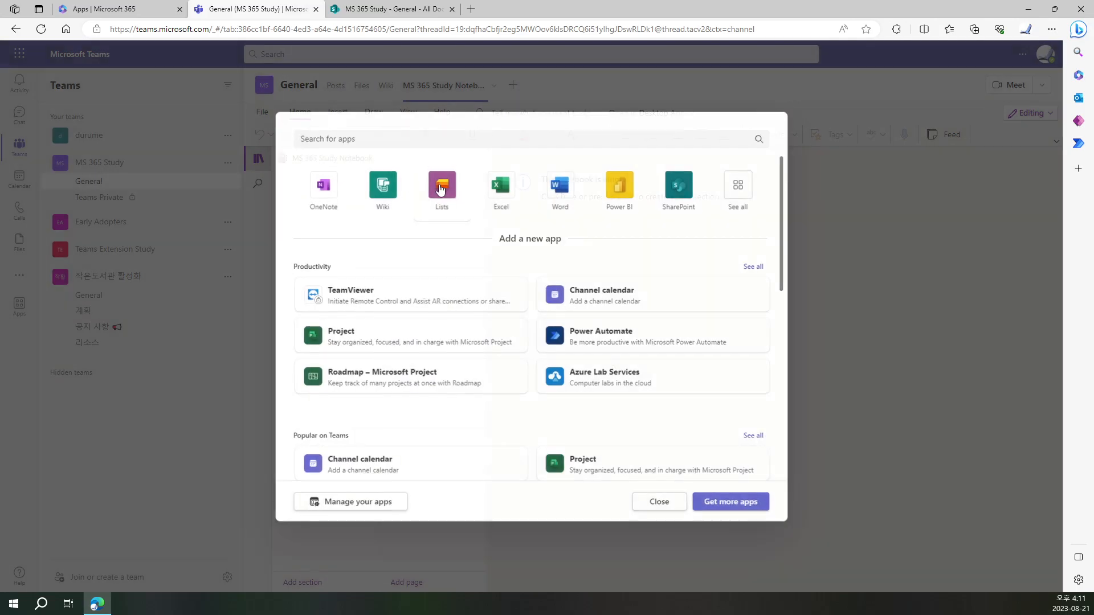
pyautogui.click(440, 188)
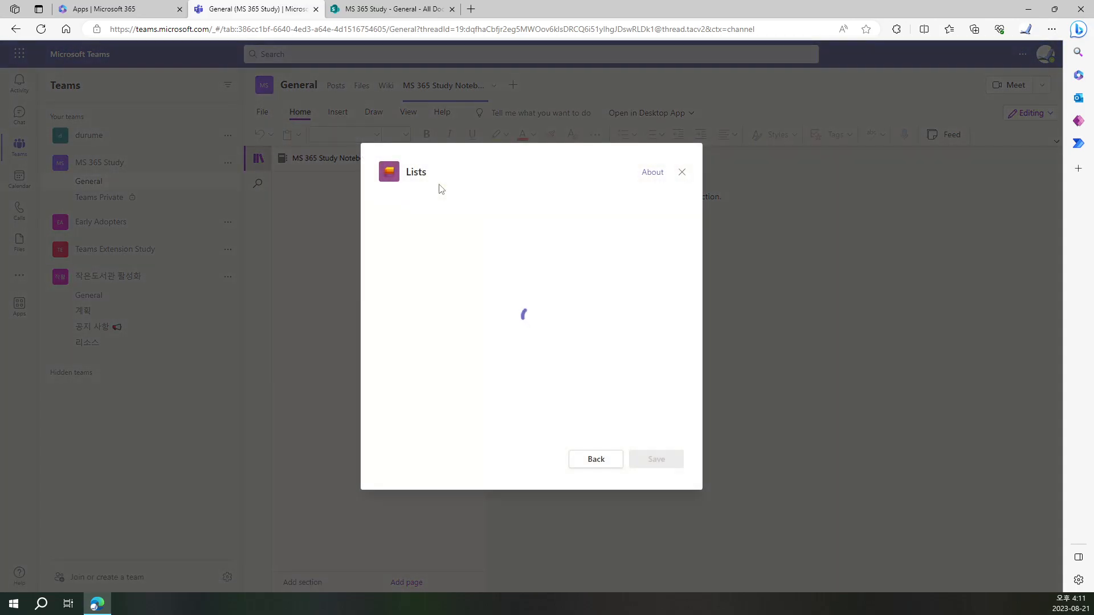
pyautogui.click(658, 460)
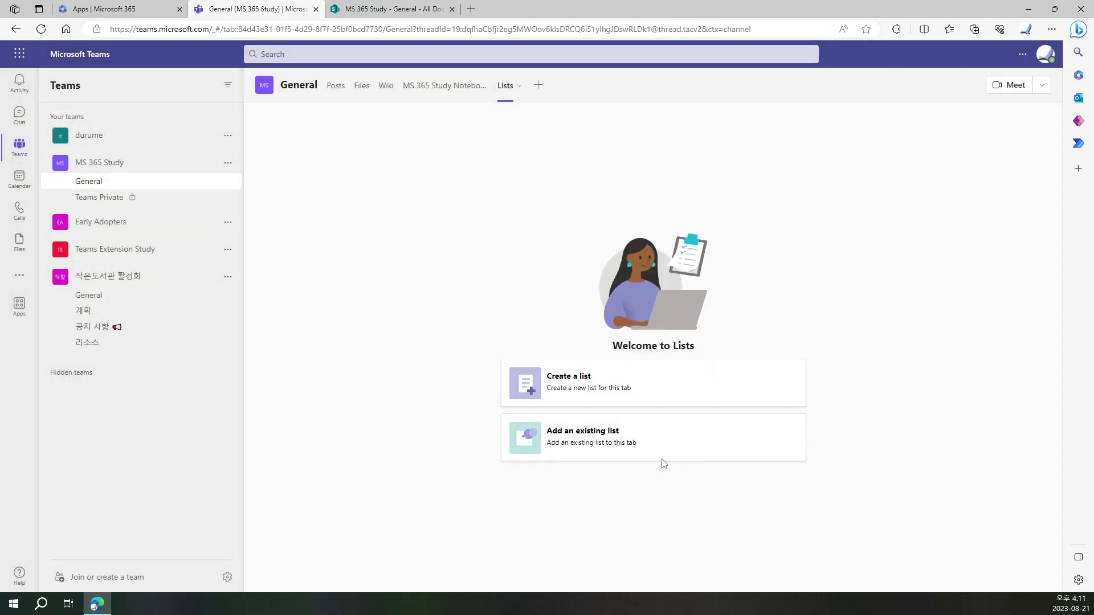
# Start creating a list from the Work progress tracker template after reviewing all columns in its preview.
pyautogui.click(605, 391)
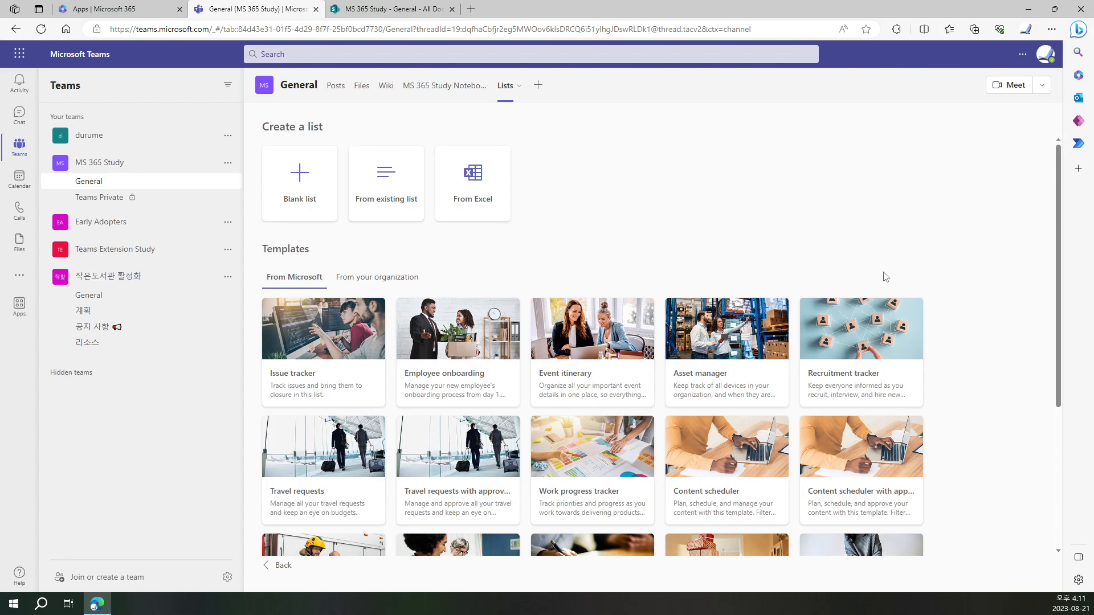
pyautogui.scroll(-2, 943, 299)
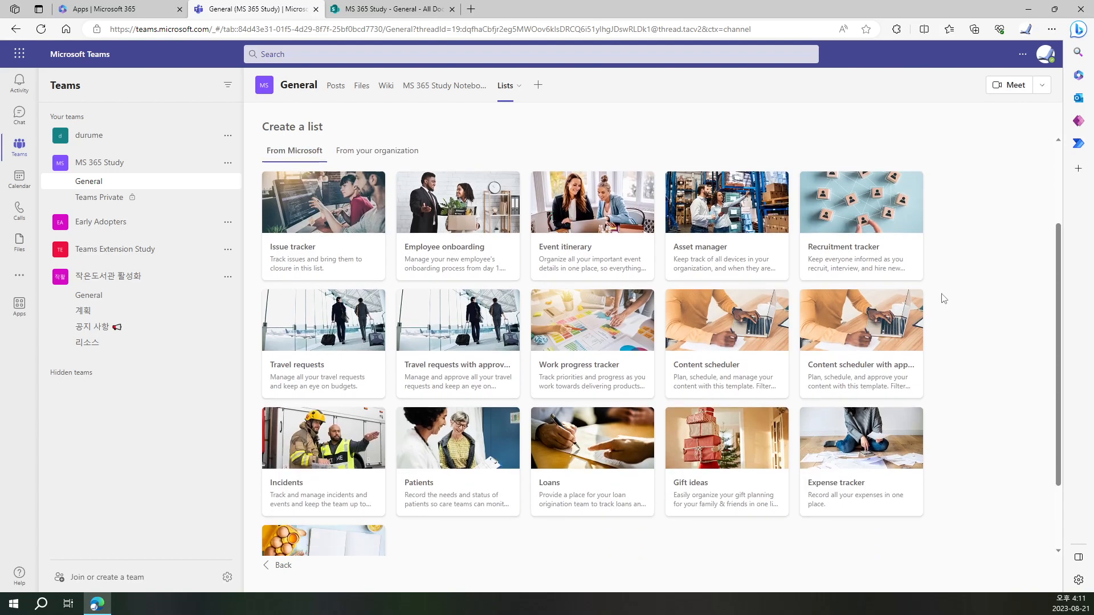
pyautogui.click(591, 379)
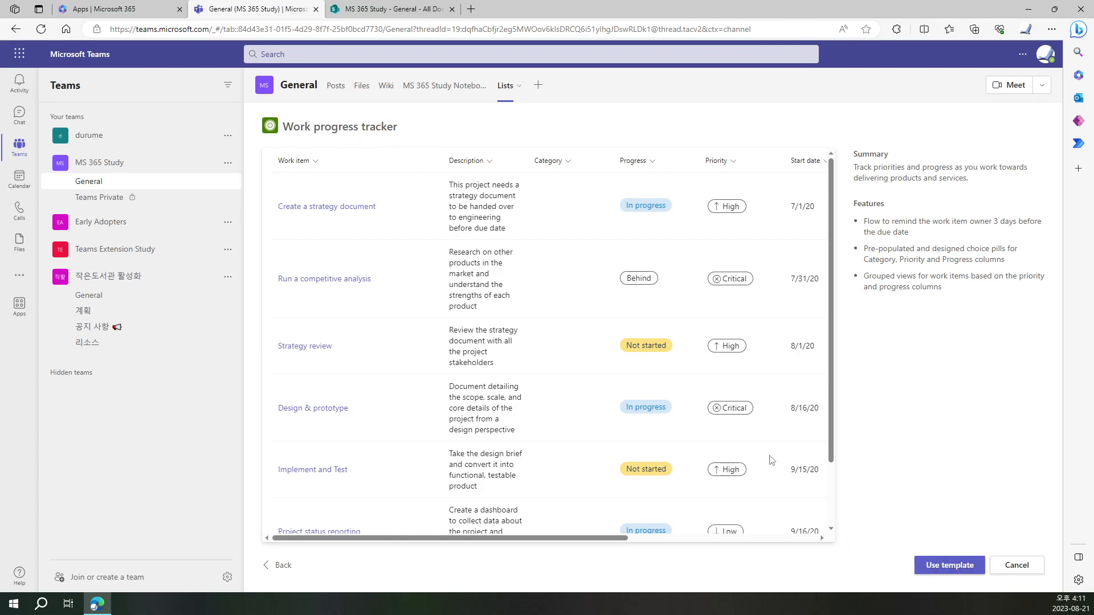
pyautogui.moveTo(572, 538); pyautogui.dragTo(743, 540)
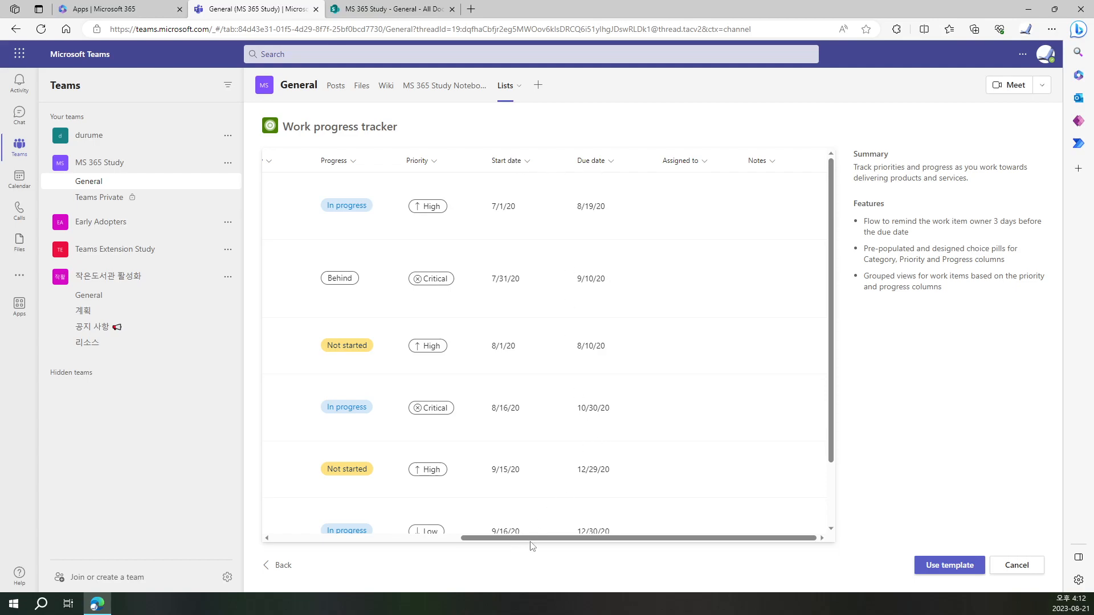
pyautogui.moveTo(529, 538); pyautogui.dragTo(417, 538)
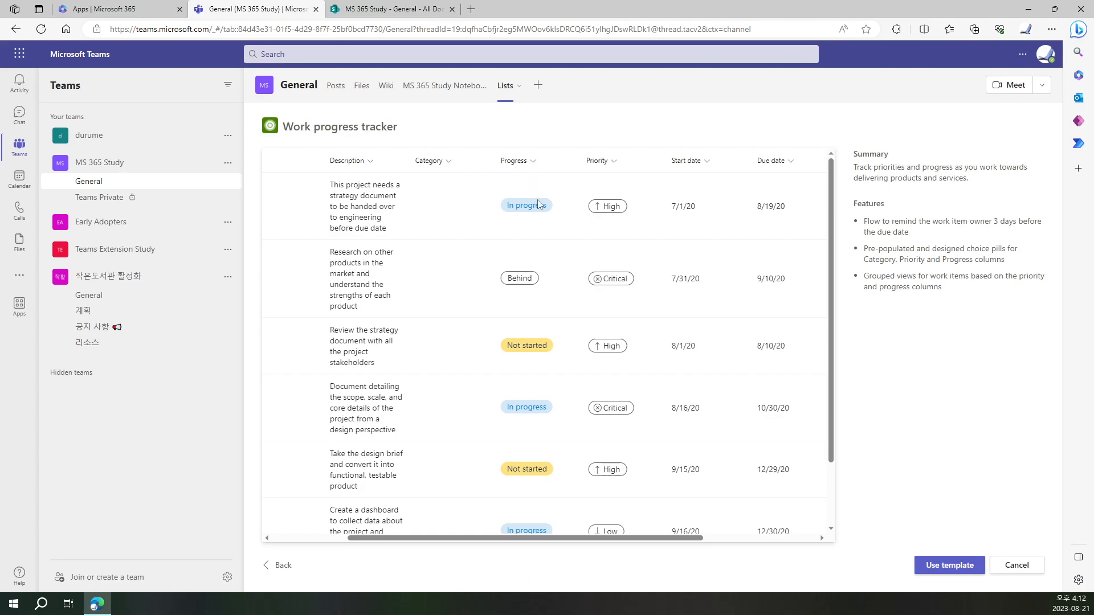
pyautogui.moveTo(512, 538); pyautogui.dragTo(377, 553)
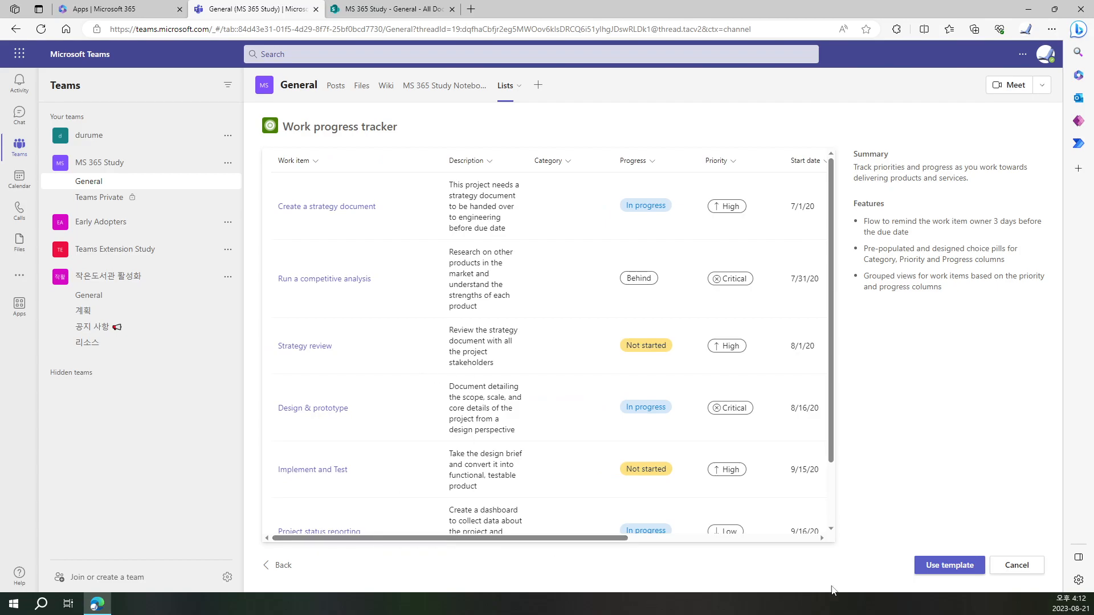
pyautogui.click(937, 565)
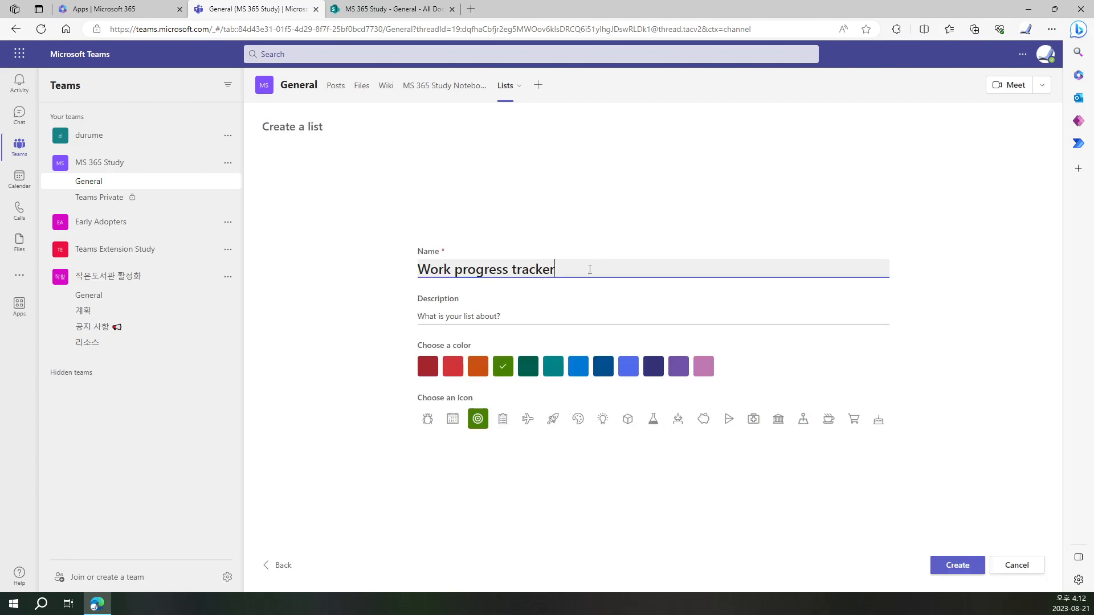
# Name the list Work Tracker, leave its description empty, and create it.
pyautogui.hotkey('ctrl', 'a')
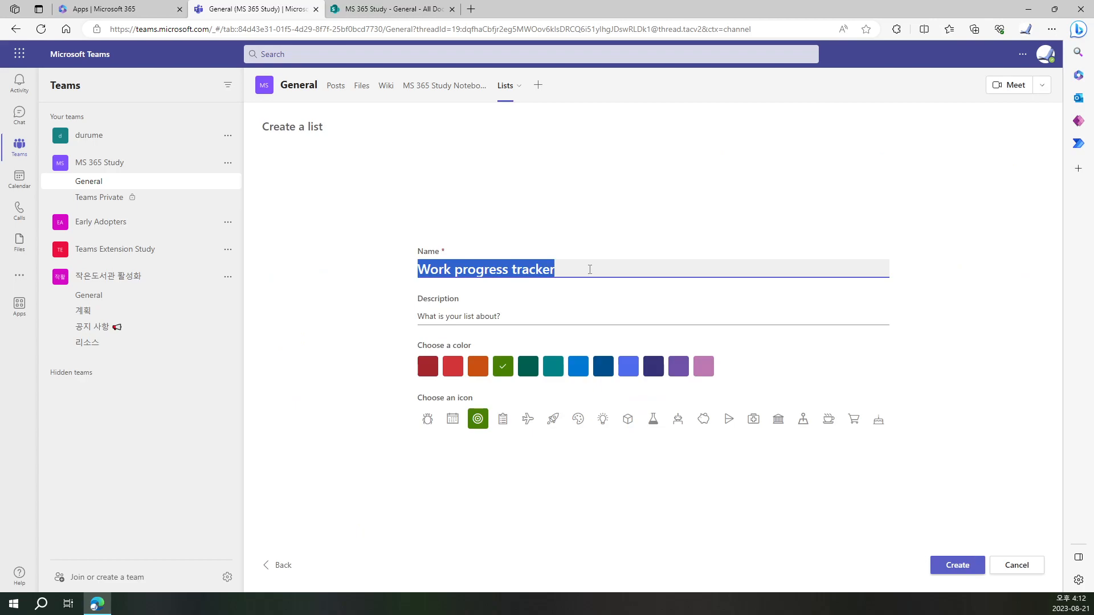
pyautogui.write('W')
pyautogui.press('BackSpace')
pyautogui.write('Work Tracker')
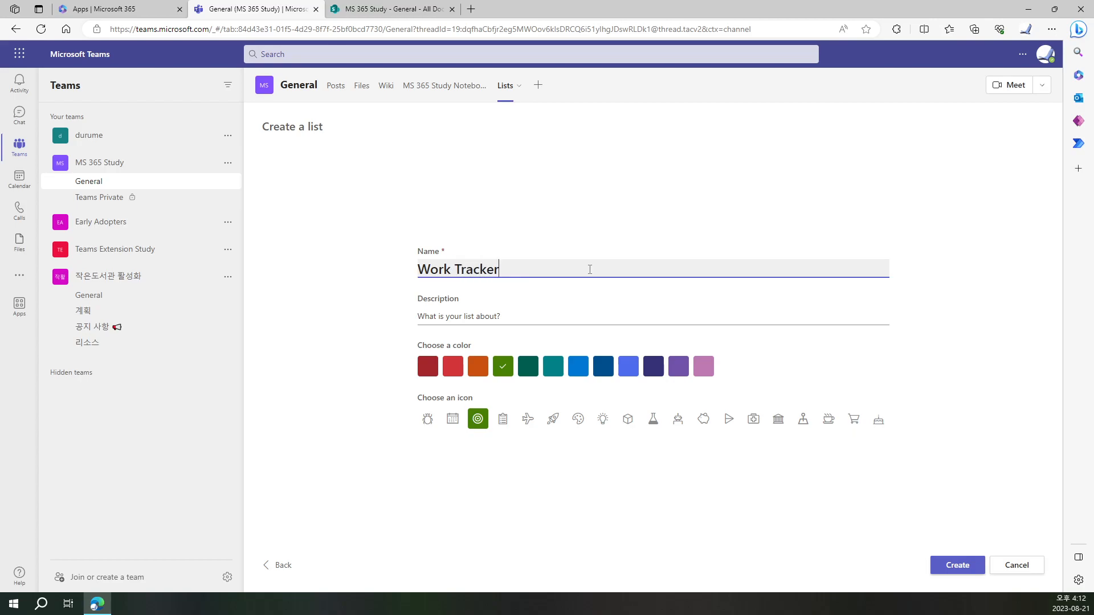
pyautogui.click(625, 321)
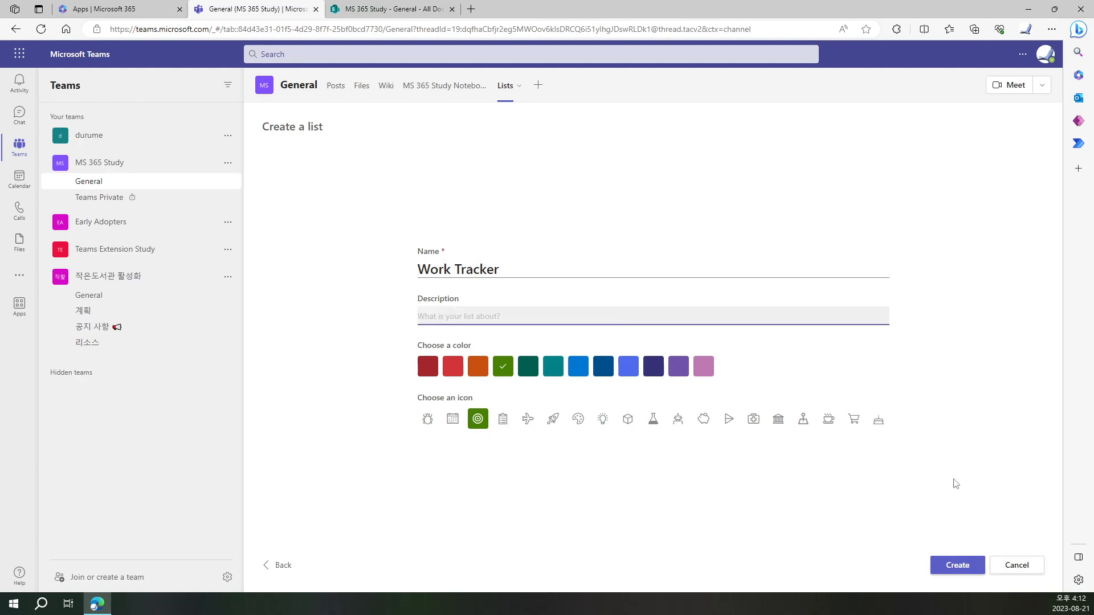
pyautogui.click(969, 568)
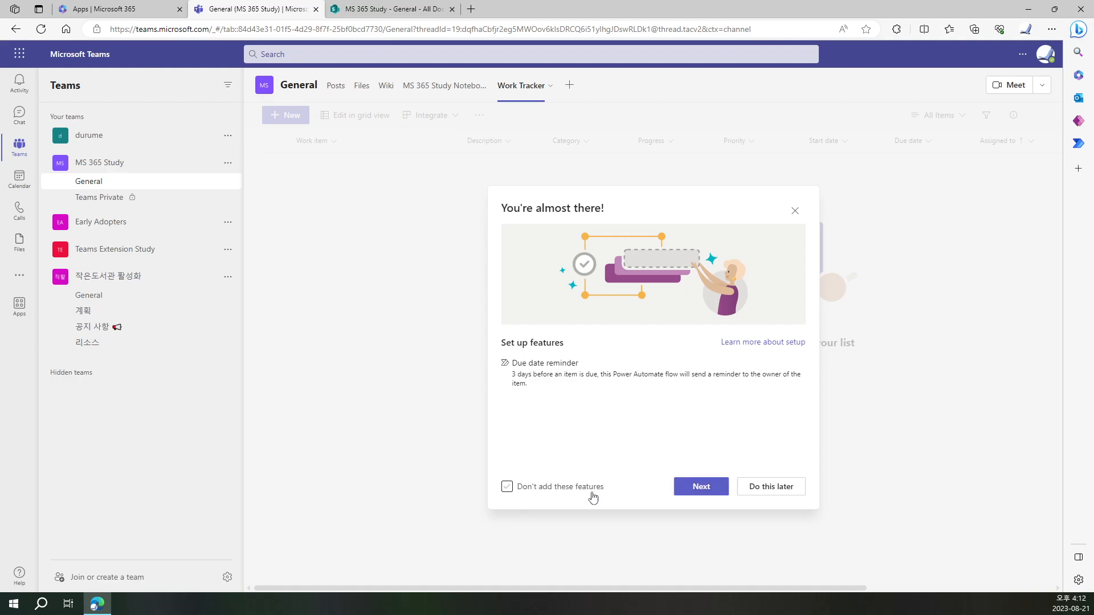
# Finish the feature setup prompt for the new Work Tracker list.
pyautogui.click(705, 492)
pyautogui.click(754, 489)
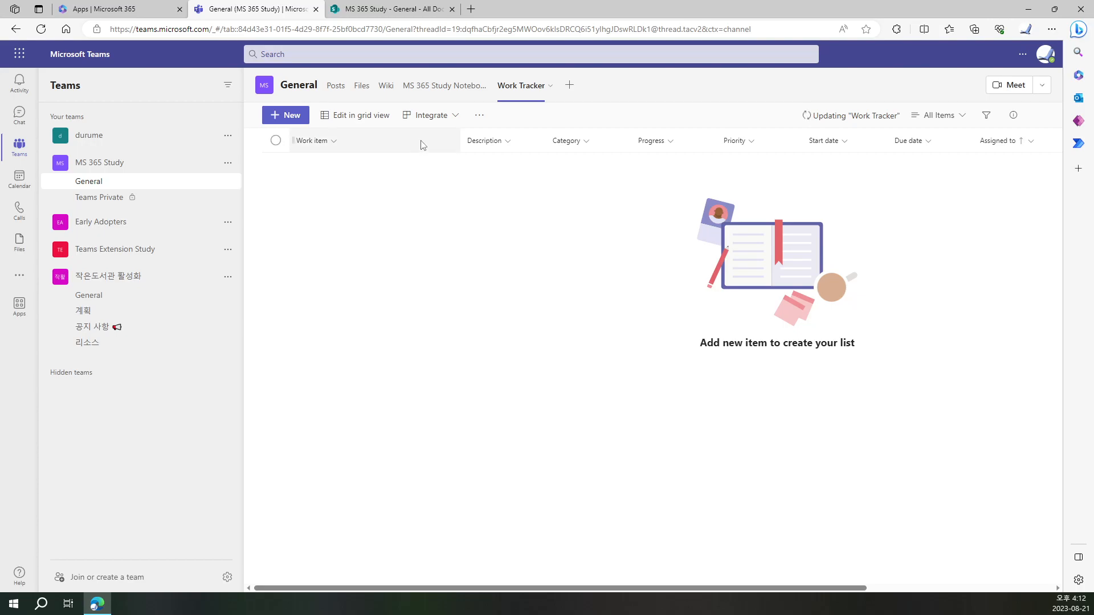
pyautogui.click(362, 7)
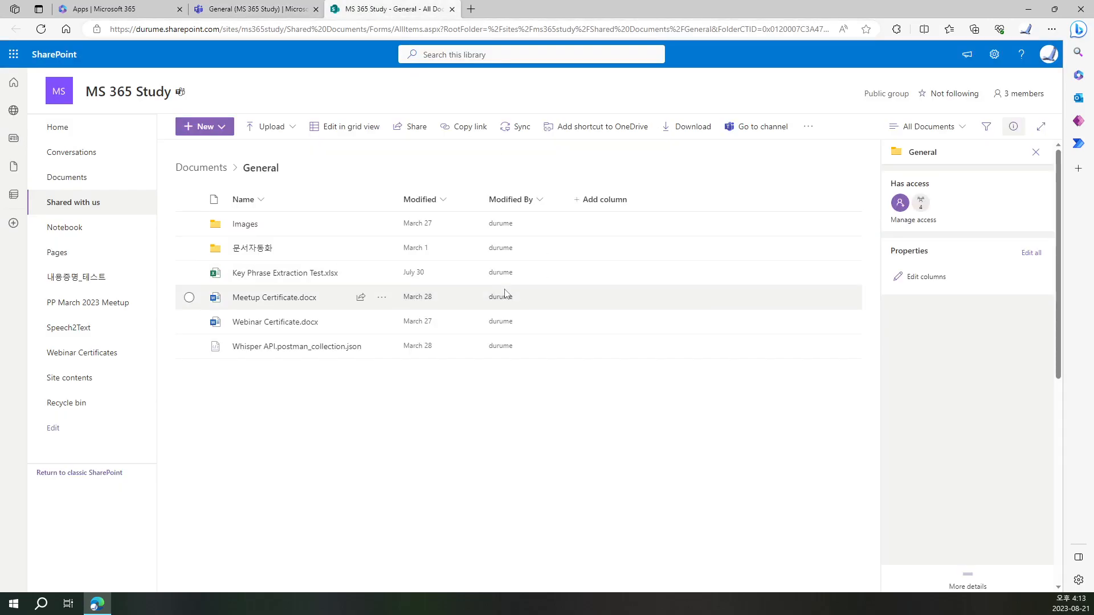
pyautogui.click(283, 10)
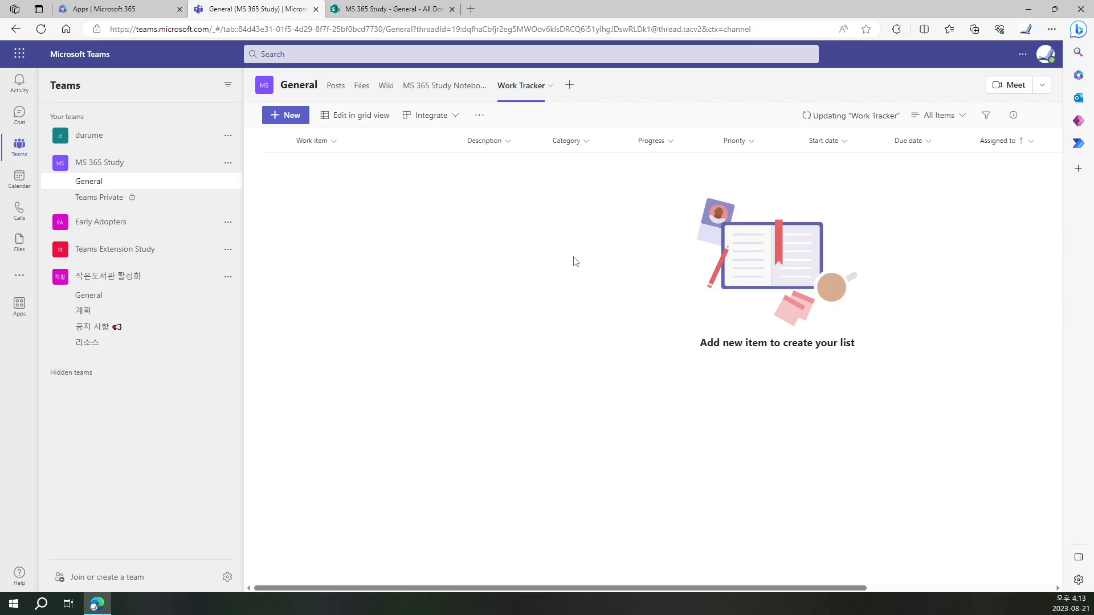
# Add a work item named 시간대 설정 변경하기 to the Work Tracker list and save it.
pyautogui.click(286, 114)
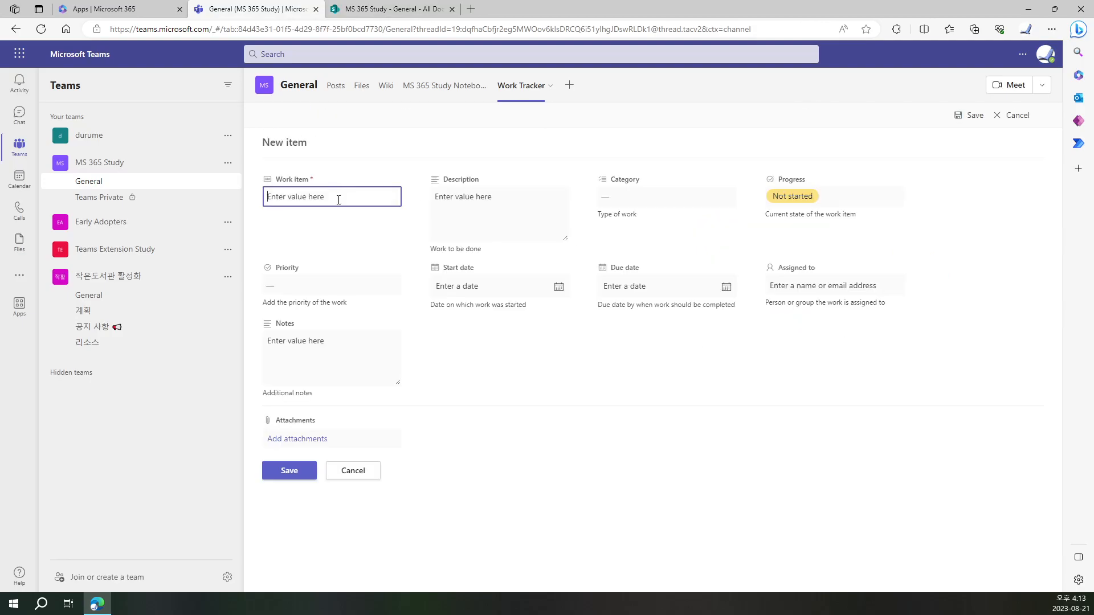
pyautogui.write('tl')
pyautogui.press('BackSpace')
pyautogui.press('BackSpace')
pyautogui.write('식간대 설정 변경하궤')
pyautogui.click(291, 470)
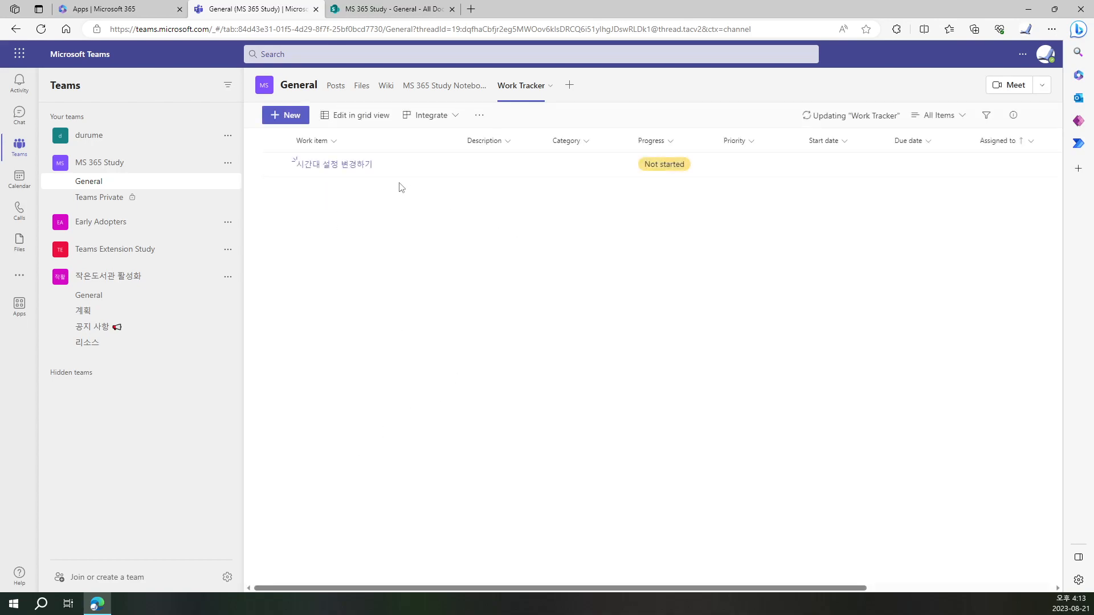
# Open the 시간대 설정 변경하기 item and set both its start date and due date to 8/21/2023.
pyautogui.click(353, 167)
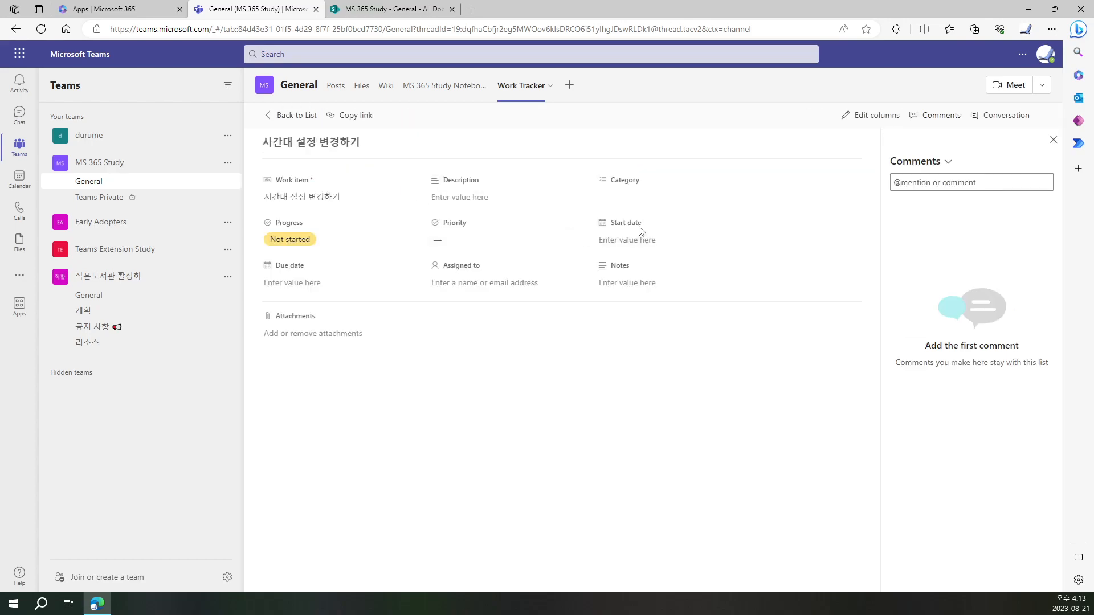
pyautogui.click(612, 241)
pyautogui.click(726, 241)
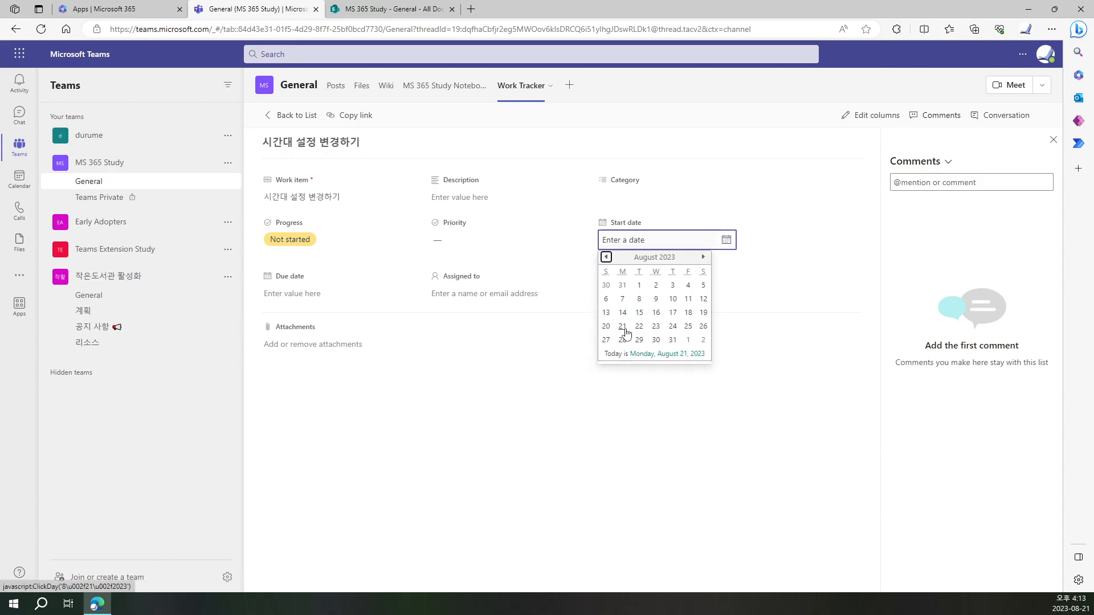
pyautogui.click(624, 333)
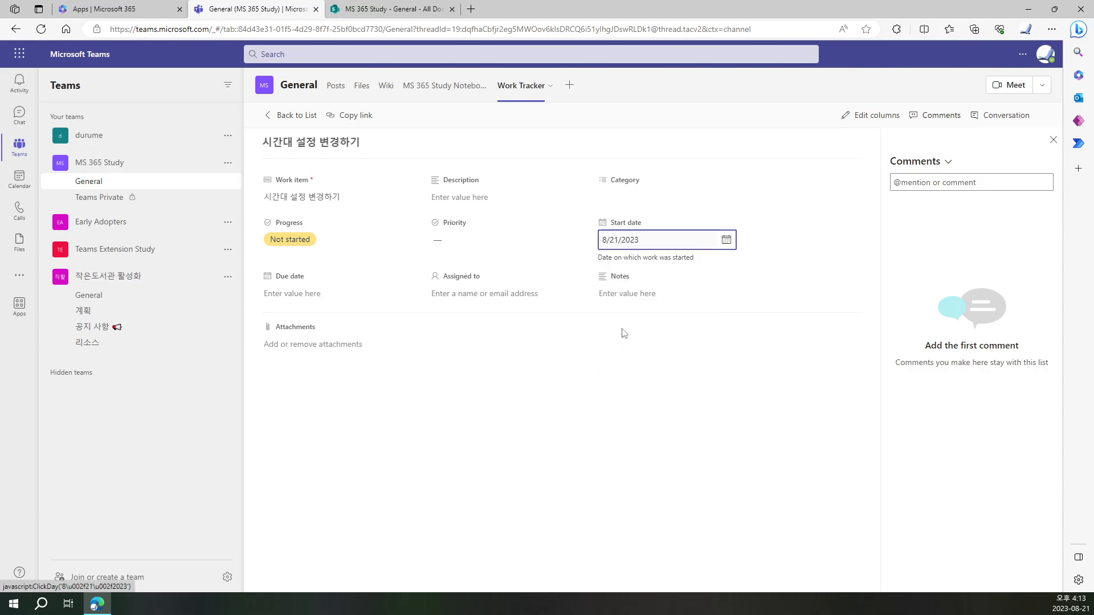
pyautogui.click(306, 295)
pyautogui.click(391, 295)
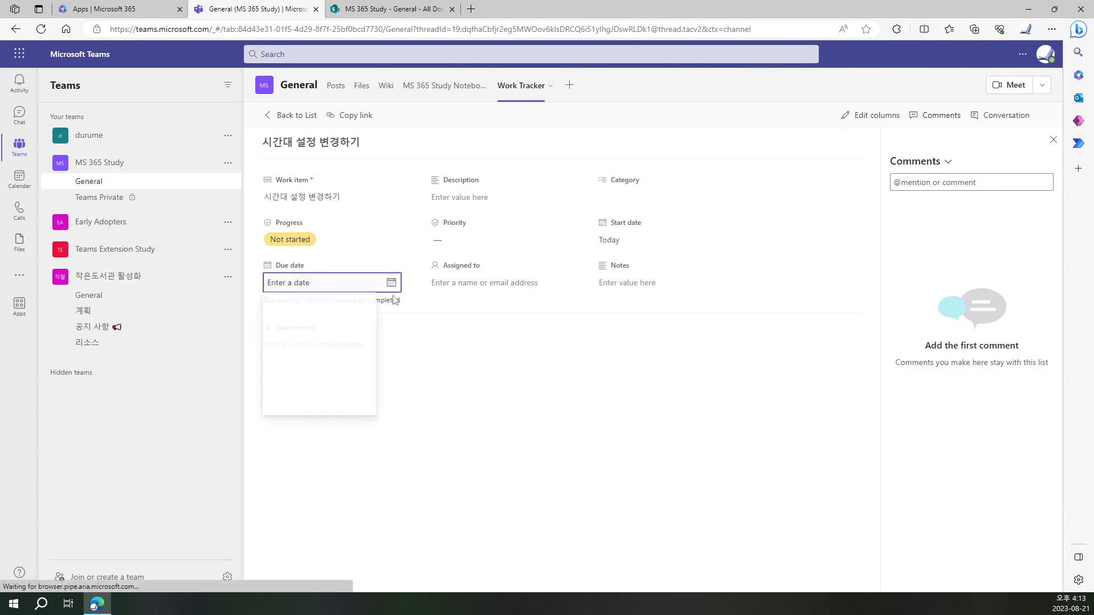
pyautogui.click(287, 369)
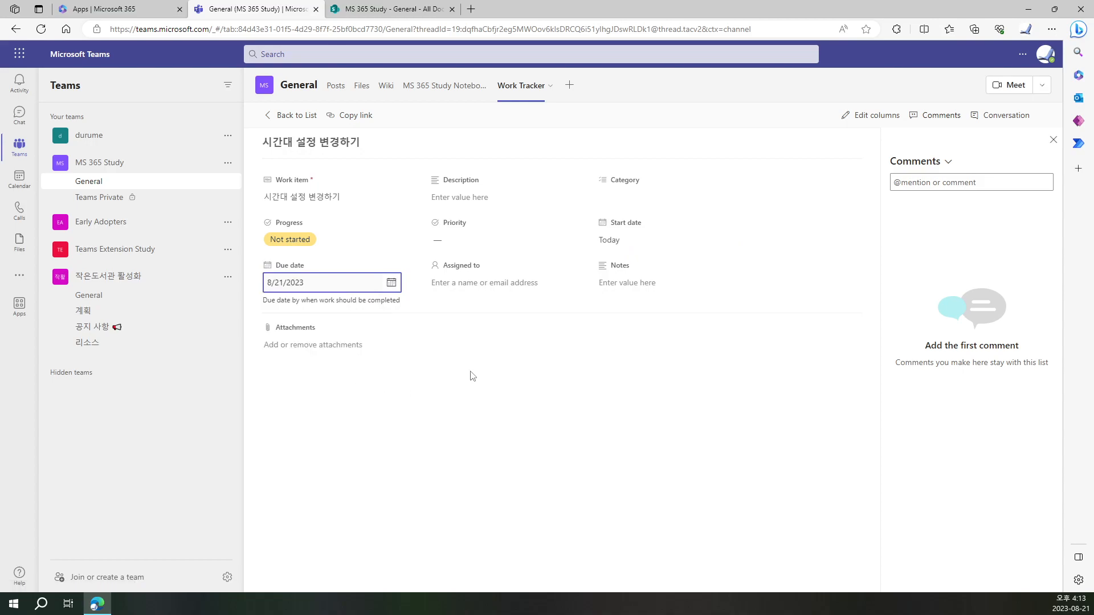
pyautogui.click(503, 288)
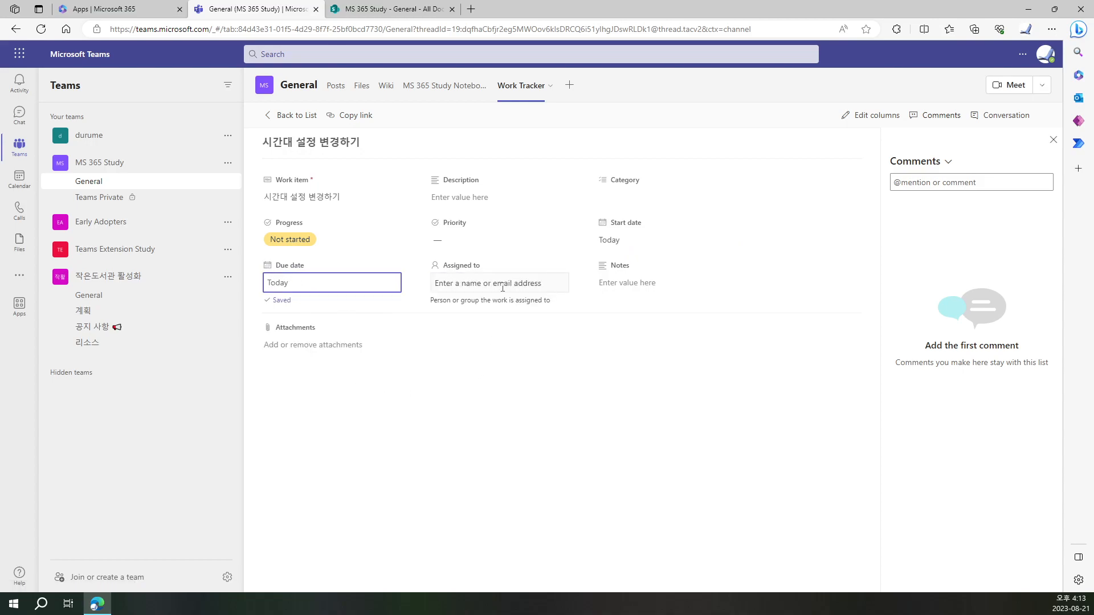
# Set the item's progress to In progress and return to the Work Tracker list.
pyautogui.click(320, 245)
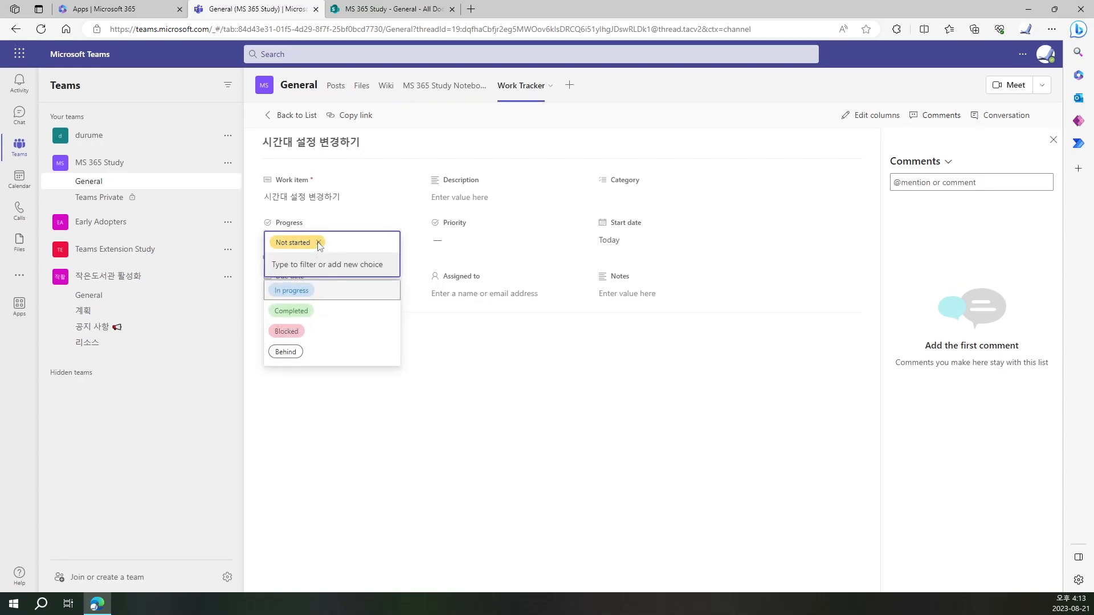
pyautogui.click(292, 290)
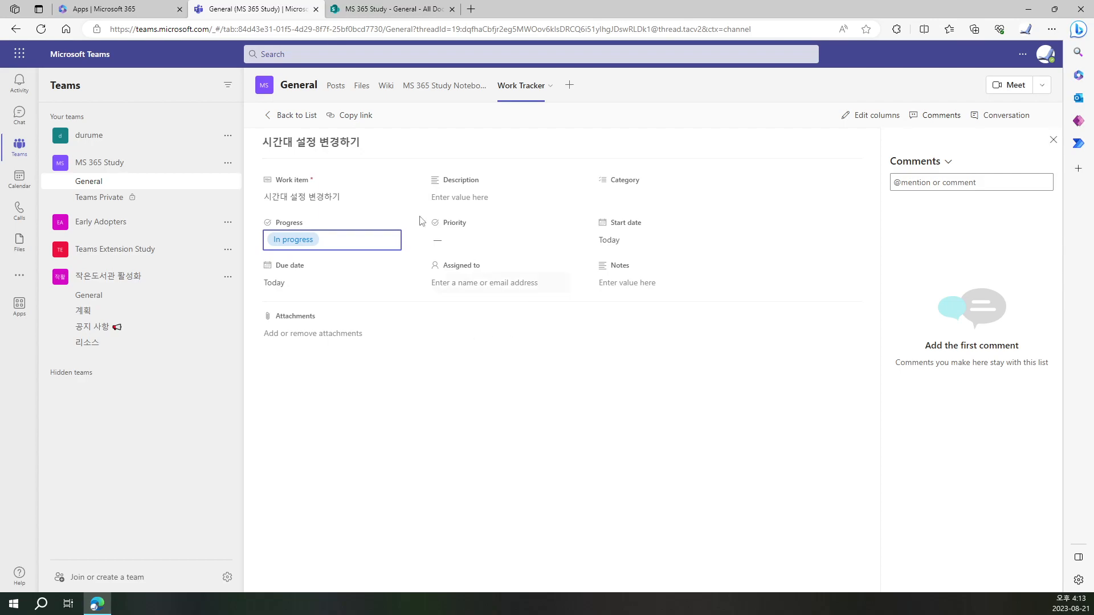
pyautogui.click(280, 118)
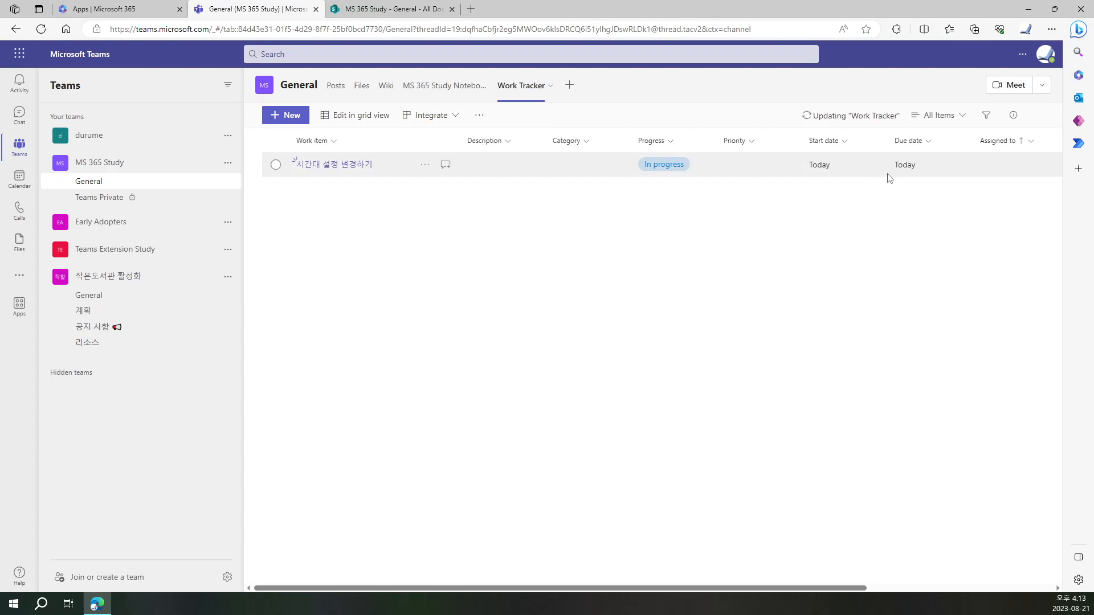
# Post a new conversation reading 쉐어포인트에서 시간대 변경하기 in the General channel.
pyautogui.hotkey('alt', 'Left')
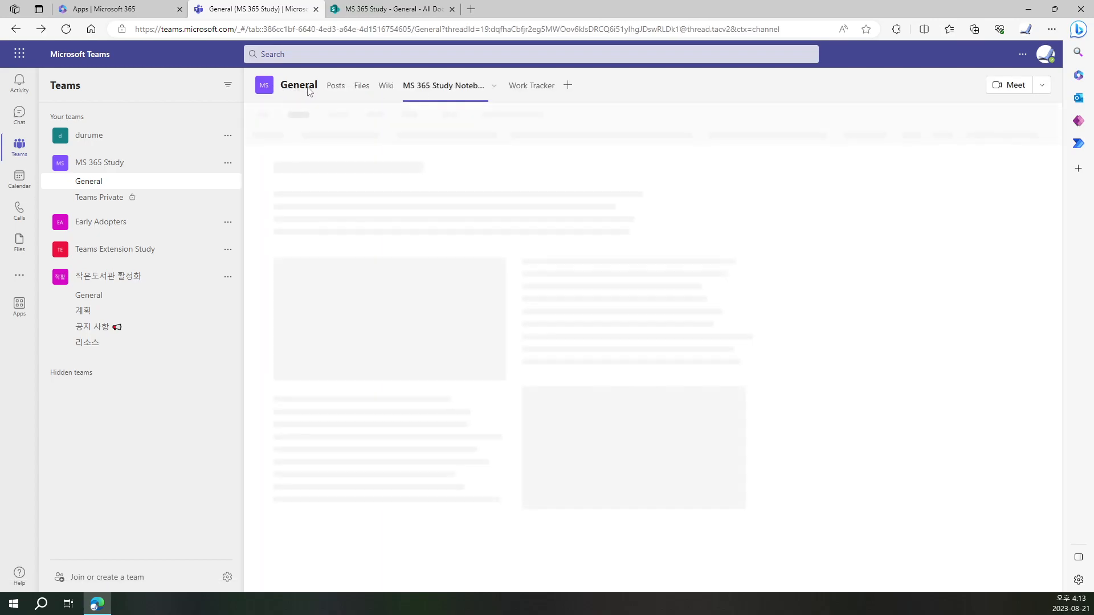
pyautogui.click(336, 86)
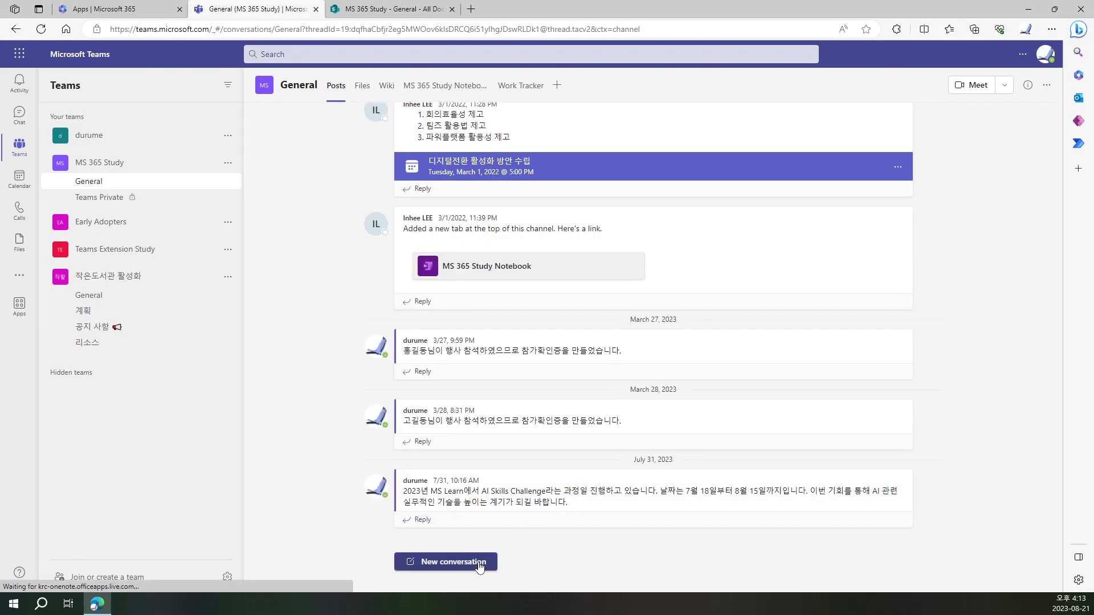
pyautogui.click(480, 564)
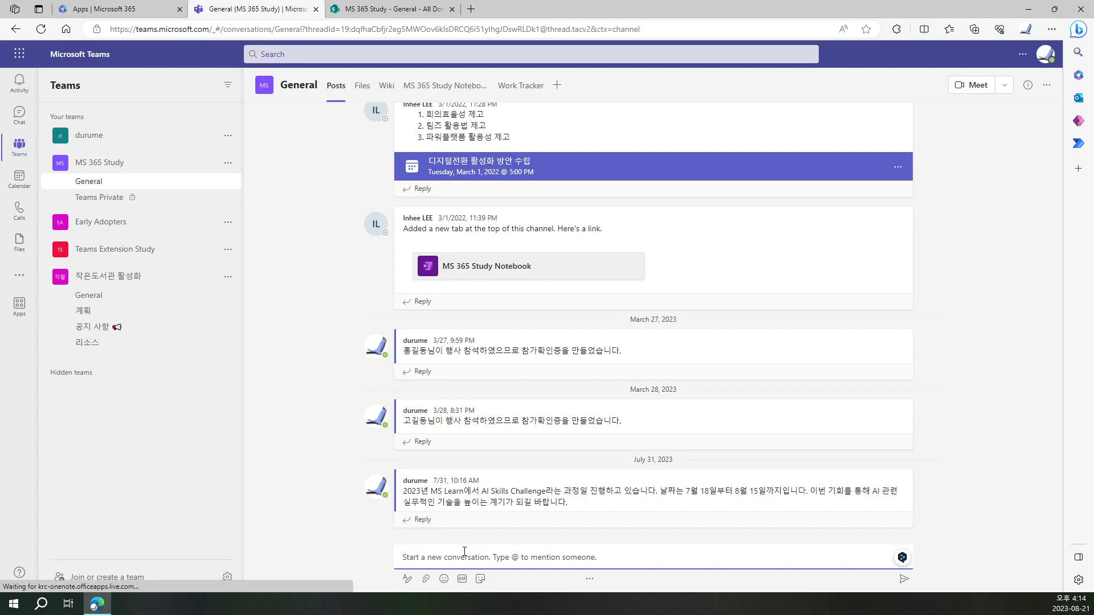
pyautogui.write('쉐어')
pyautogui.write('포인트에서 ')
pyautogui.write('날짜변경하기')
pyautogui.press('BackSpace')
pyautogui.press('BackSpace')
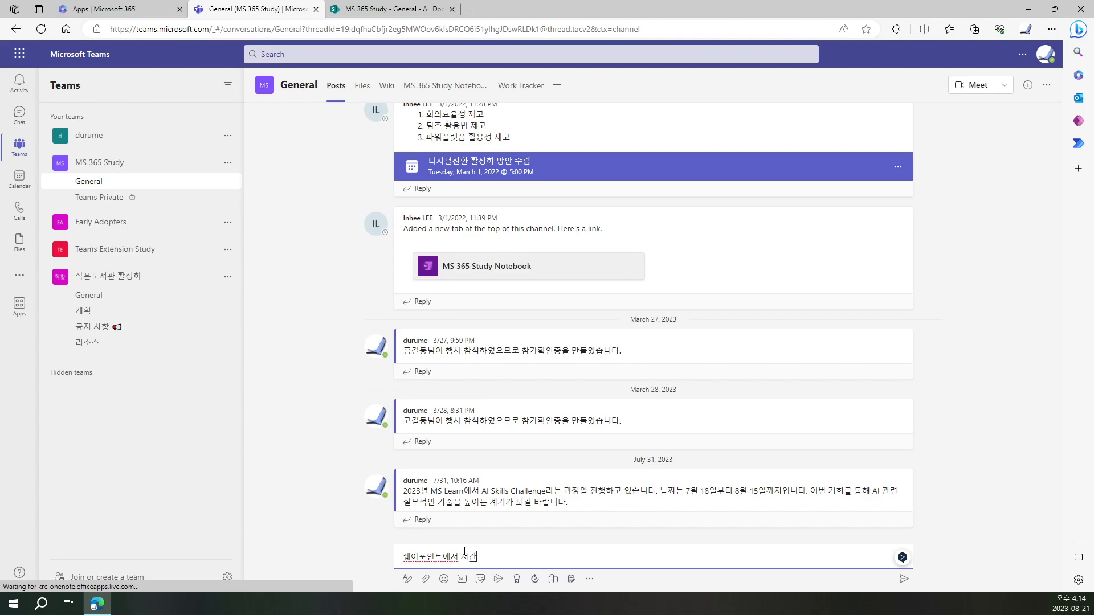
pyautogui.write('기')
pyautogui.press('Return')
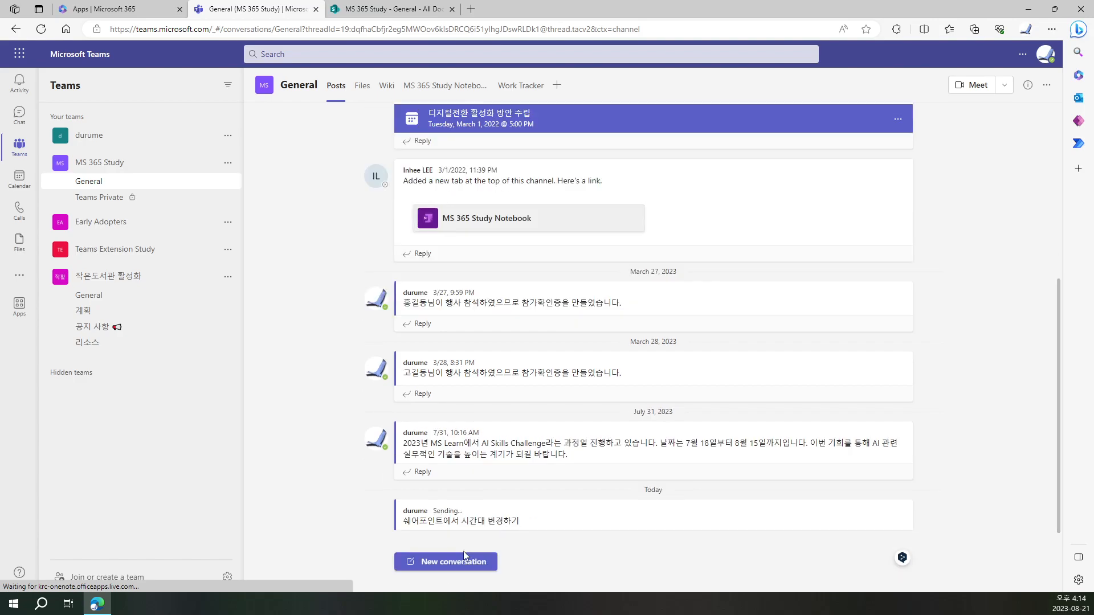
pyautogui.moveTo(538, 470)
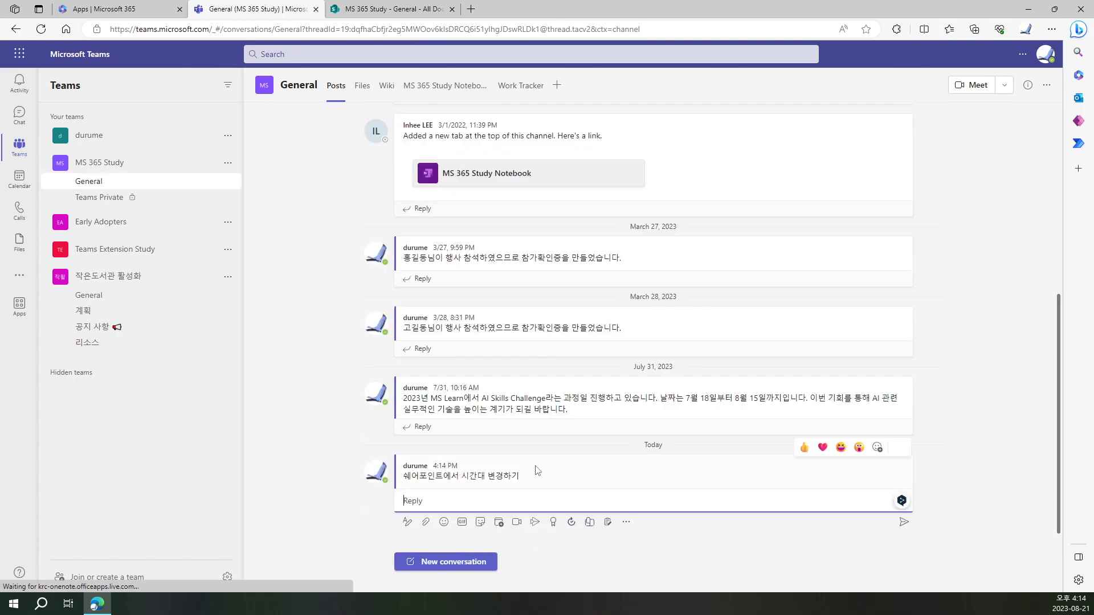
pyautogui.click(441, 471)
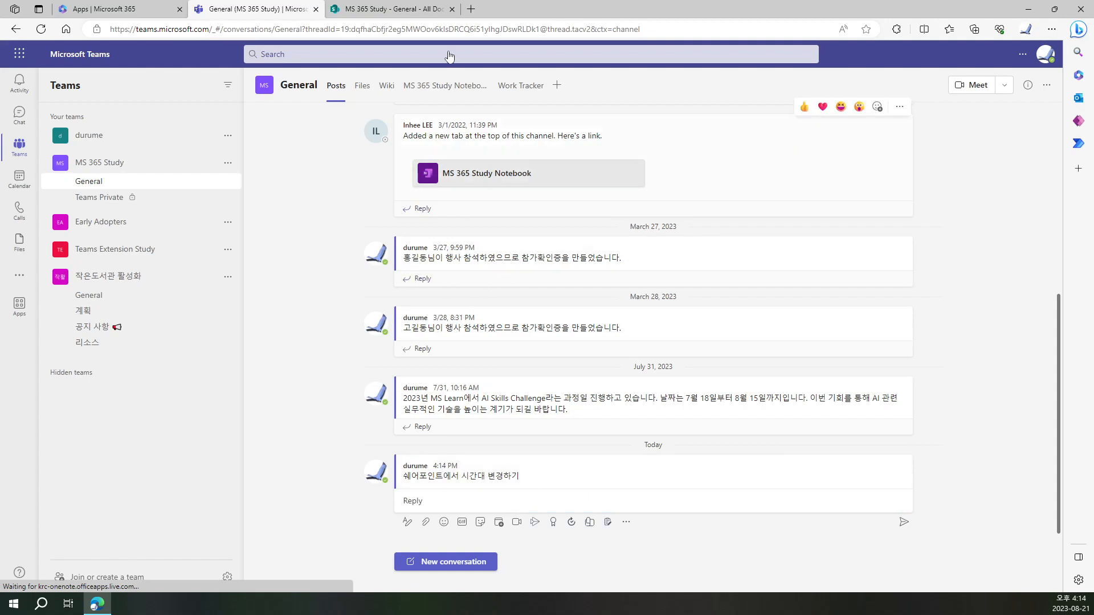
# Switch to the MS 365 Study SharePoint site and open its regional settings through the site contents.
pyautogui.click(393, 9)
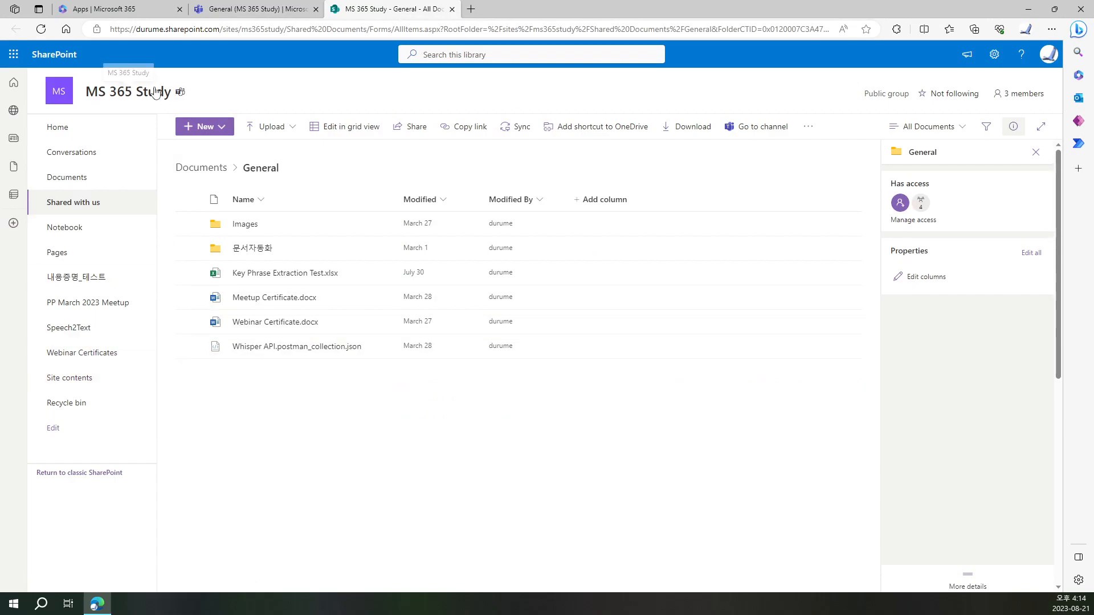
pyautogui.click(86, 384)
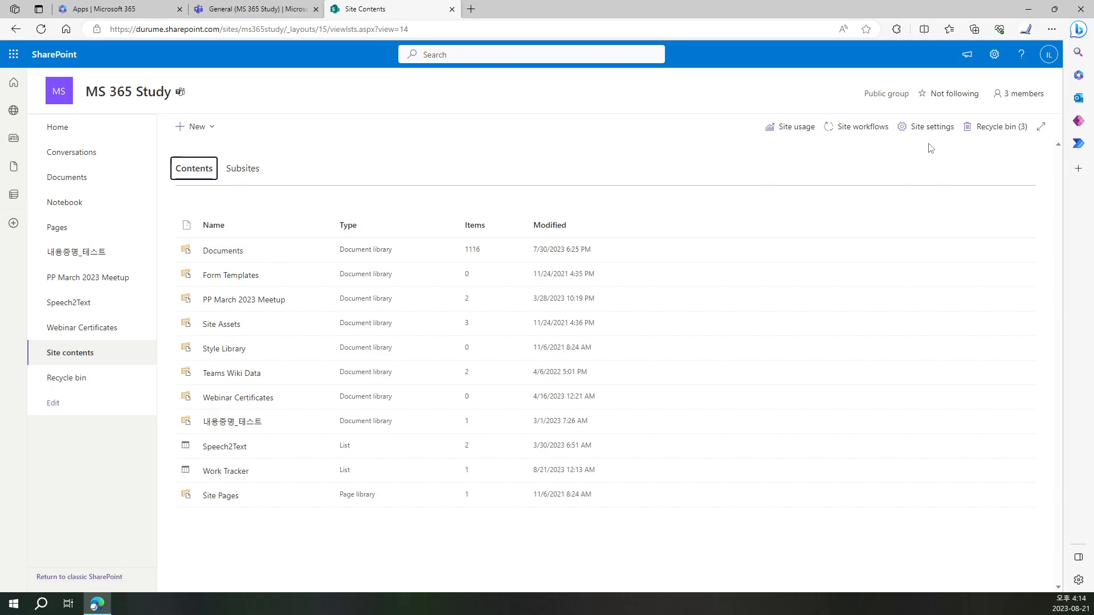
pyautogui.click(929, 127)
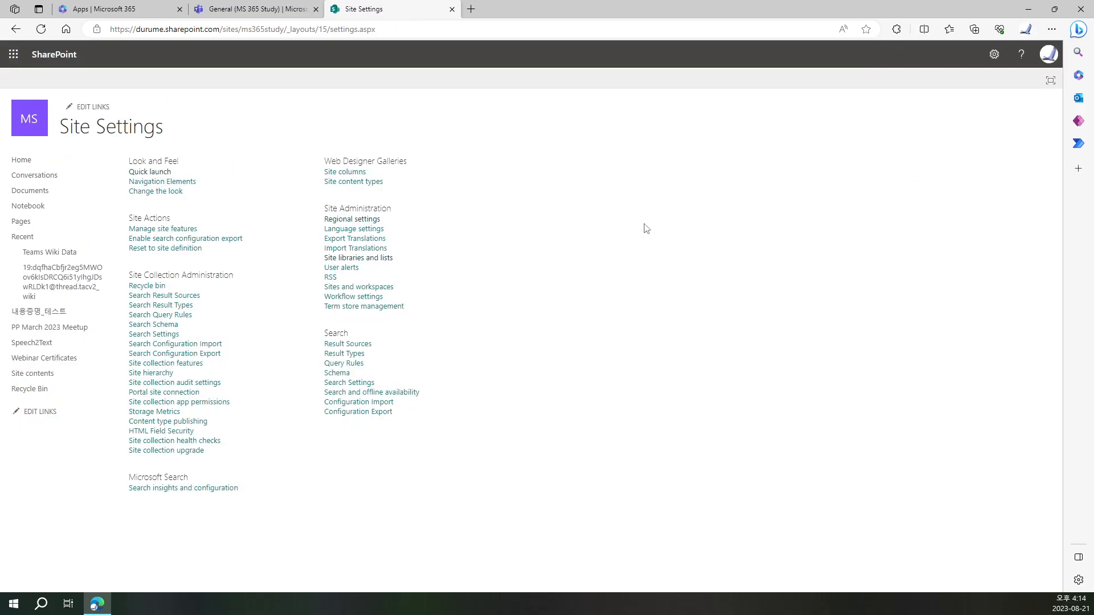
pyautogui.click(357, 220)
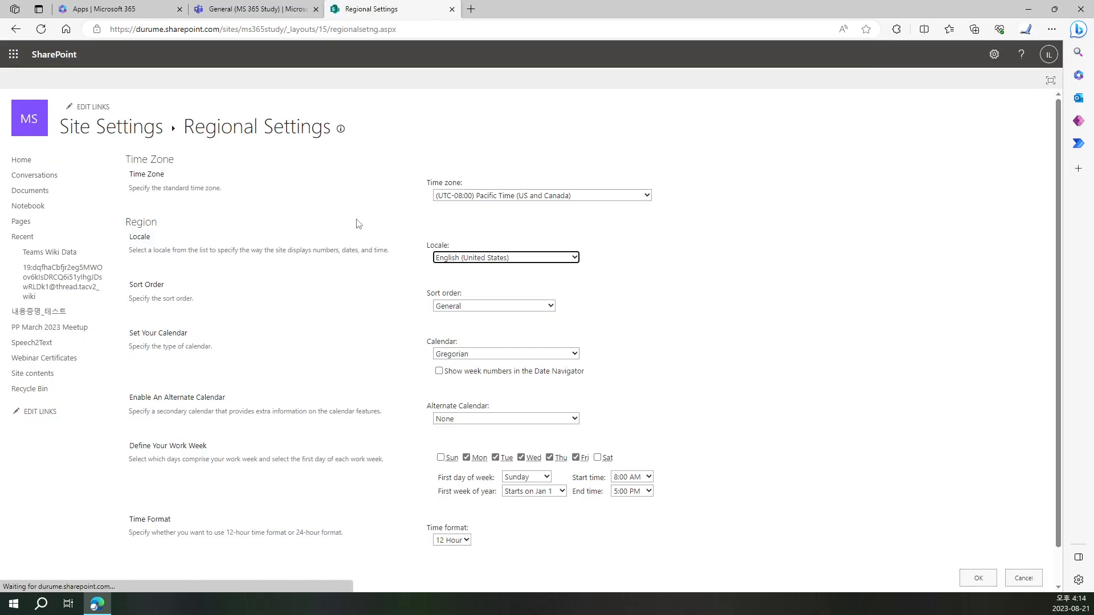
# Change the SharePoint site's time zone to (UTC+09:00) Seoul and save the regional settings.
pyautogui.click(494, 199)
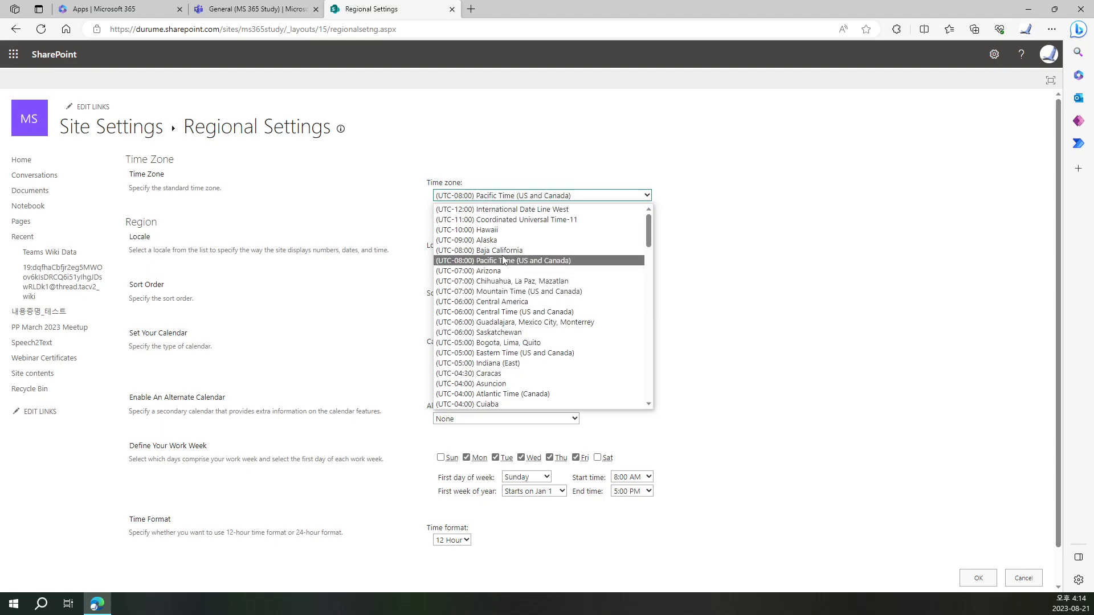
pyautogui.scroll(-10, 525, 342)
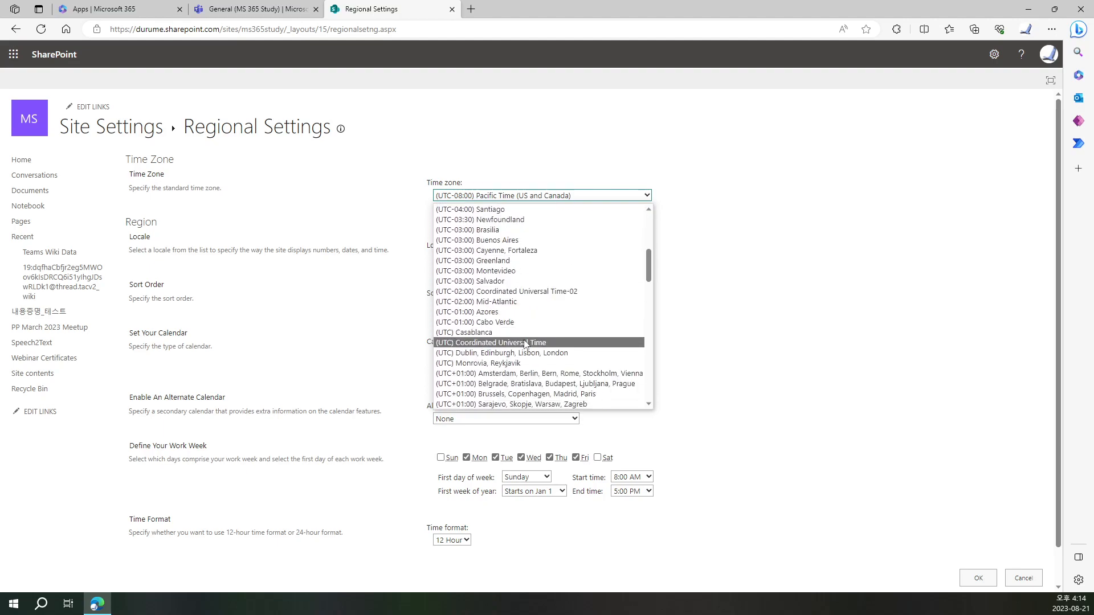
pyautogui.scroll(-5, 525, 344)
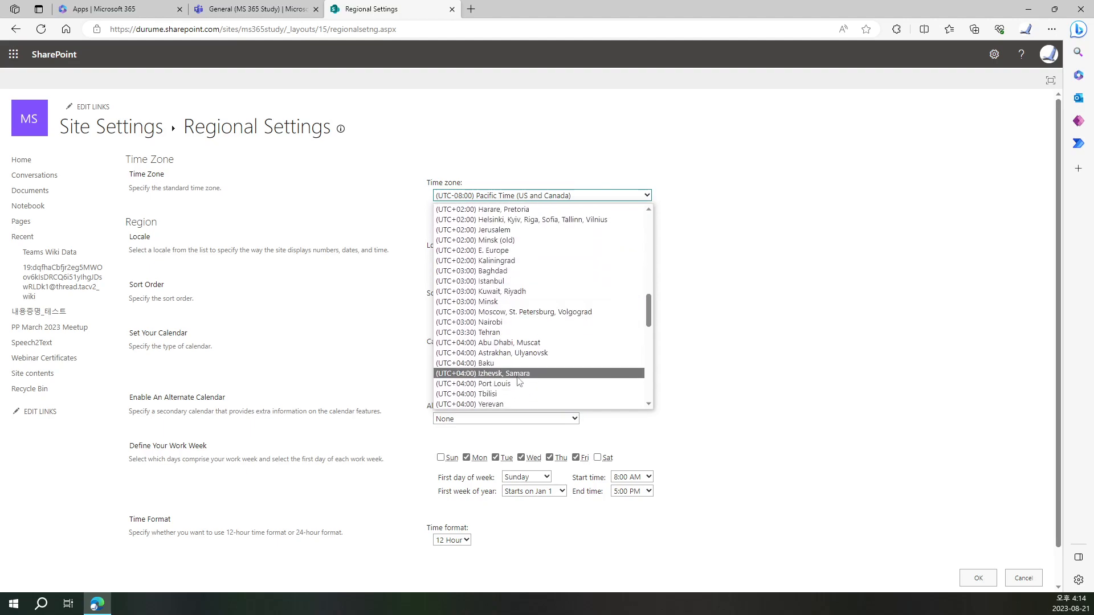
pyautogui.scroll(-7, 520, 379)
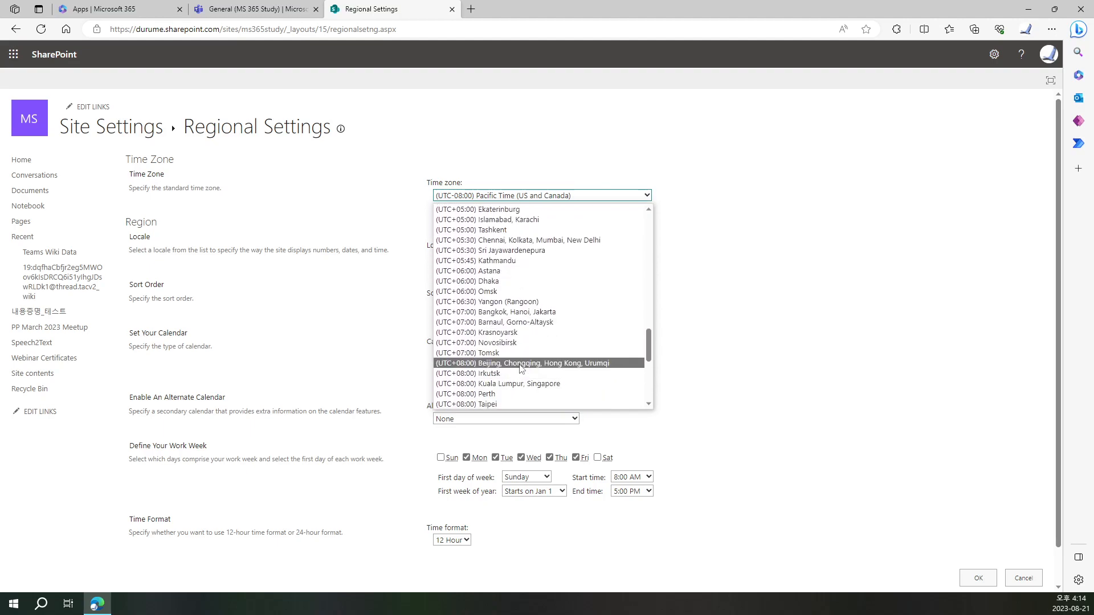
pyautogui.scroll(-3, 520, 369)
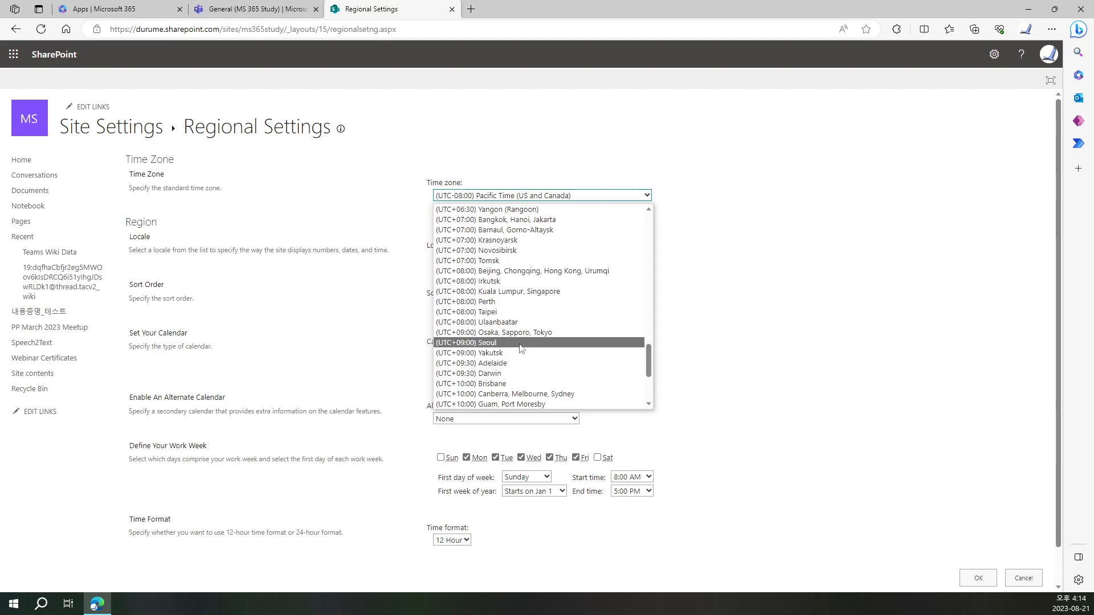
pyautogui.click(520, 342)
pyautogui.click(676, 286)
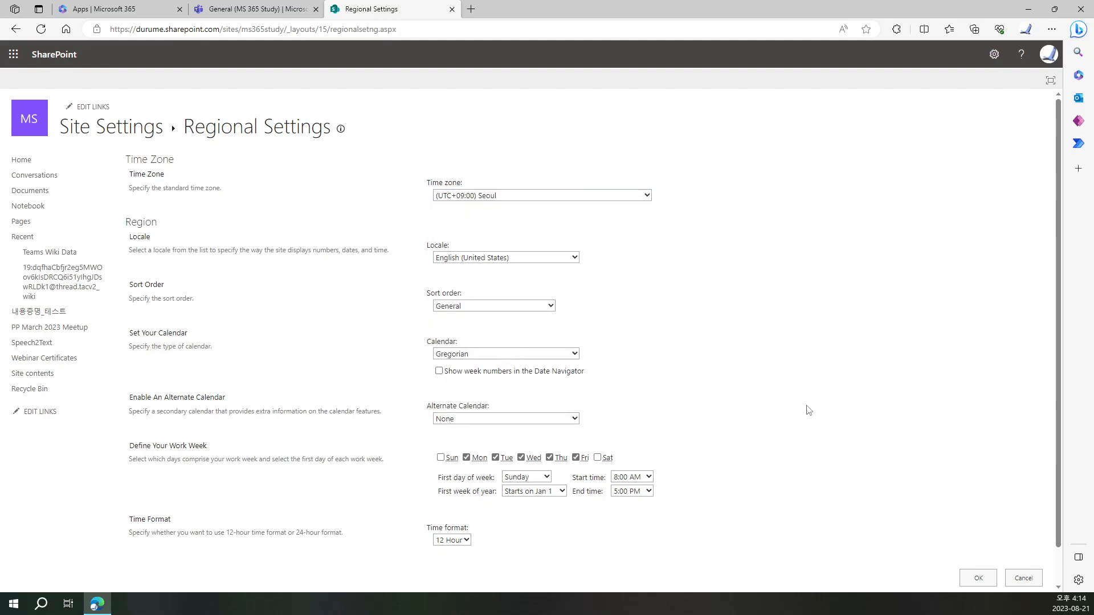
pyautogui.click(976, 579)
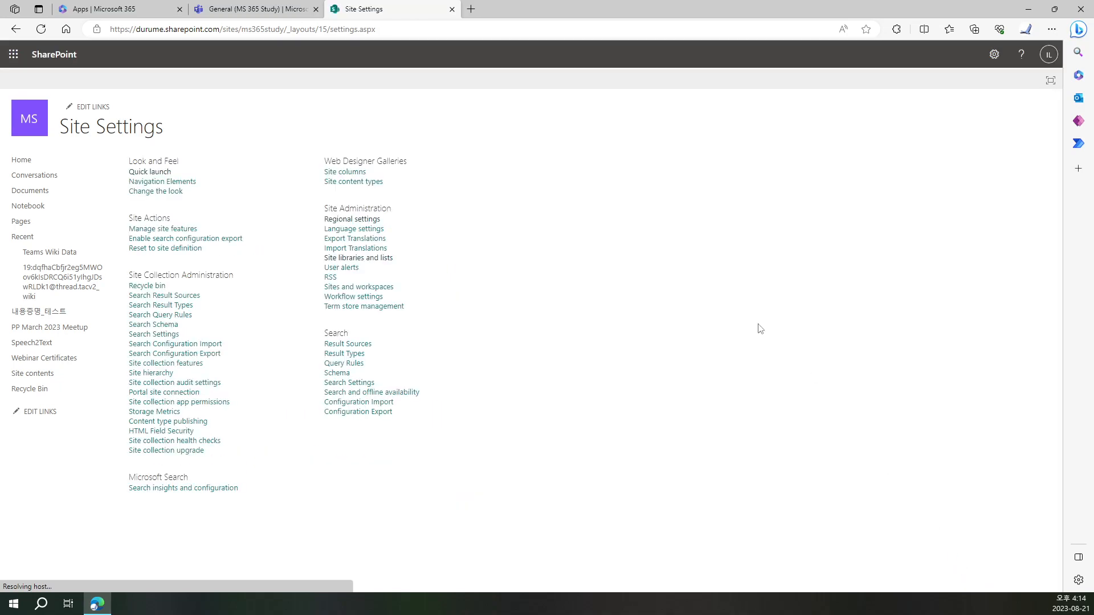
# Return to Teams and check the General channel's Work Tracker list and files for the time zone change.
pyautogui.click(239, 11)
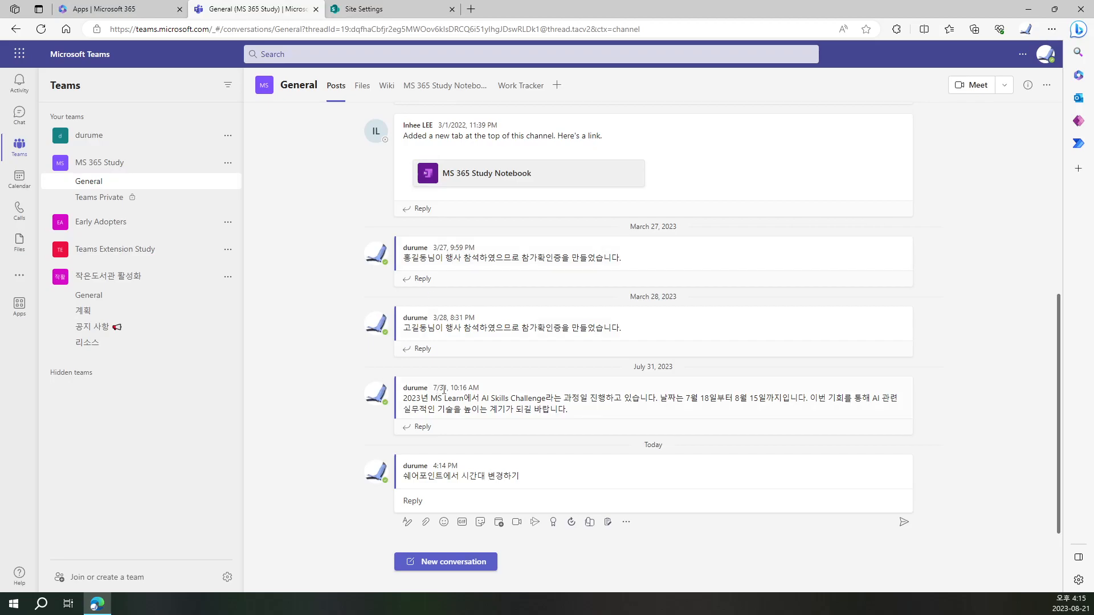
pyautogui.click(515, 86)
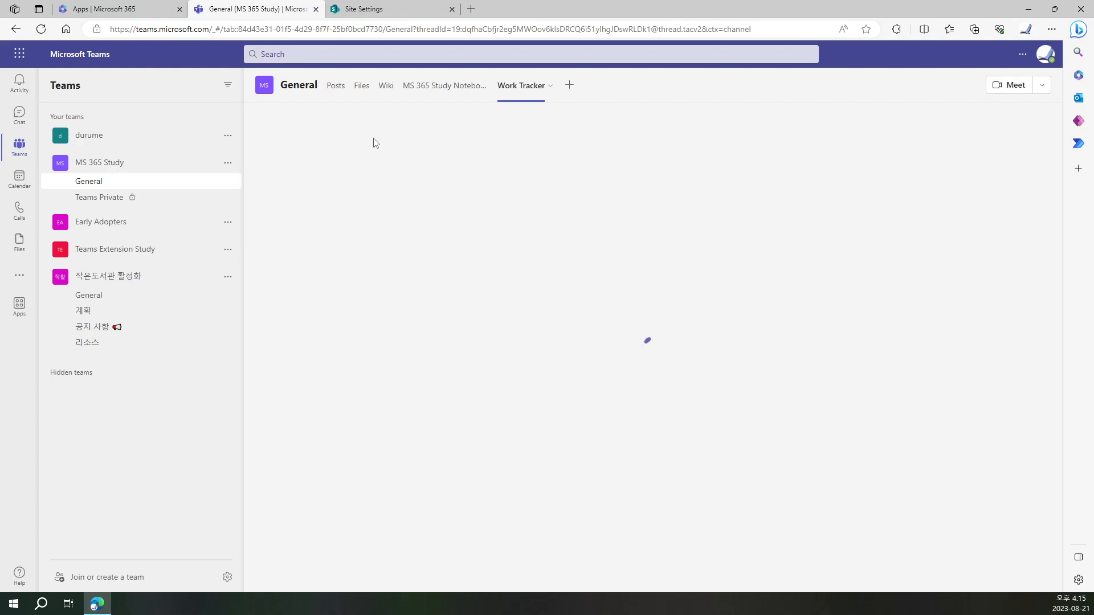
pyautogui.click(337, 89)
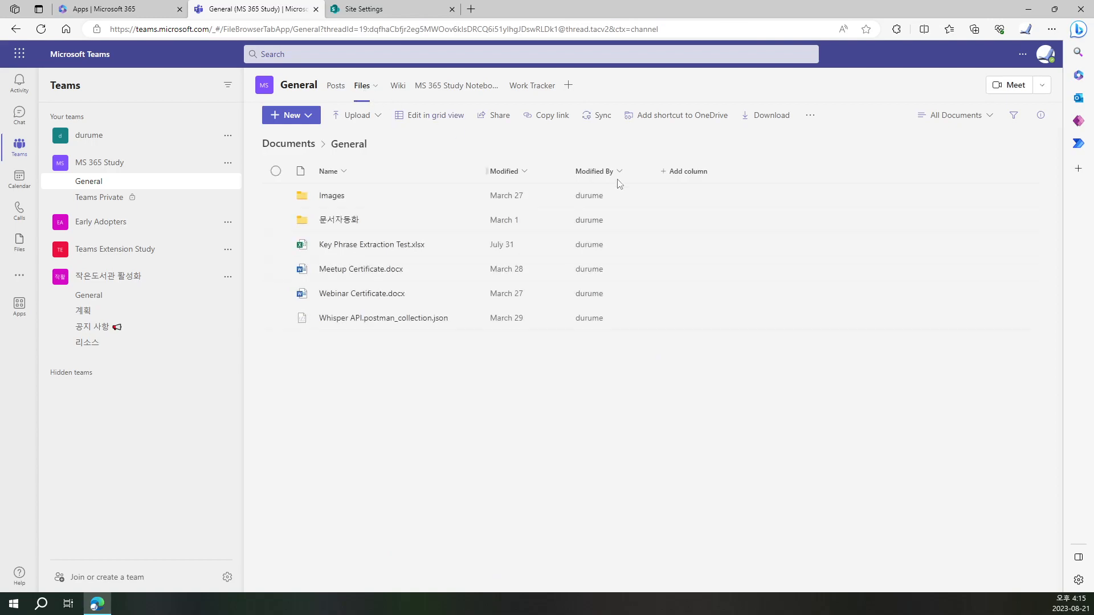
# Open the General channel's files in SharePoint and go to the site's regional settings through its site contents.
pyautogui.click(810, 115)
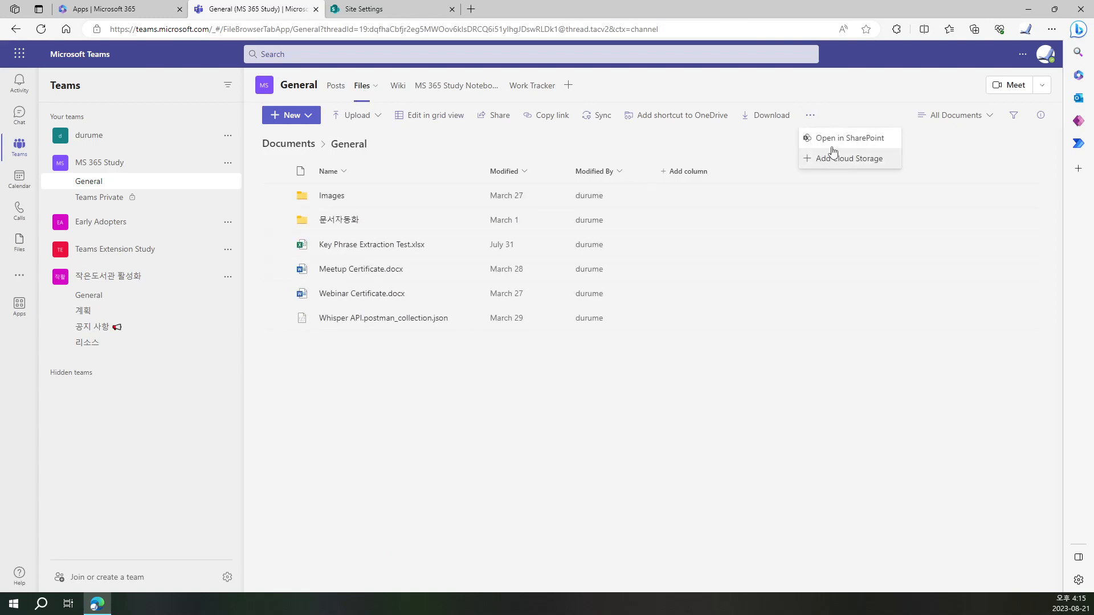
pyautogui.click(826, 144)
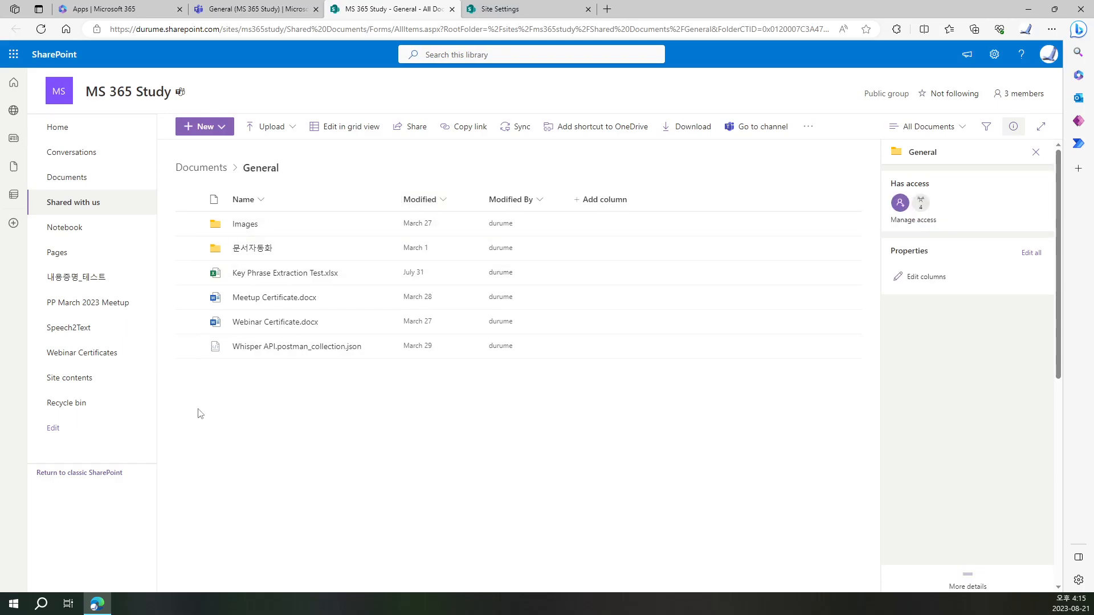
pyautogui.click(80, 378)
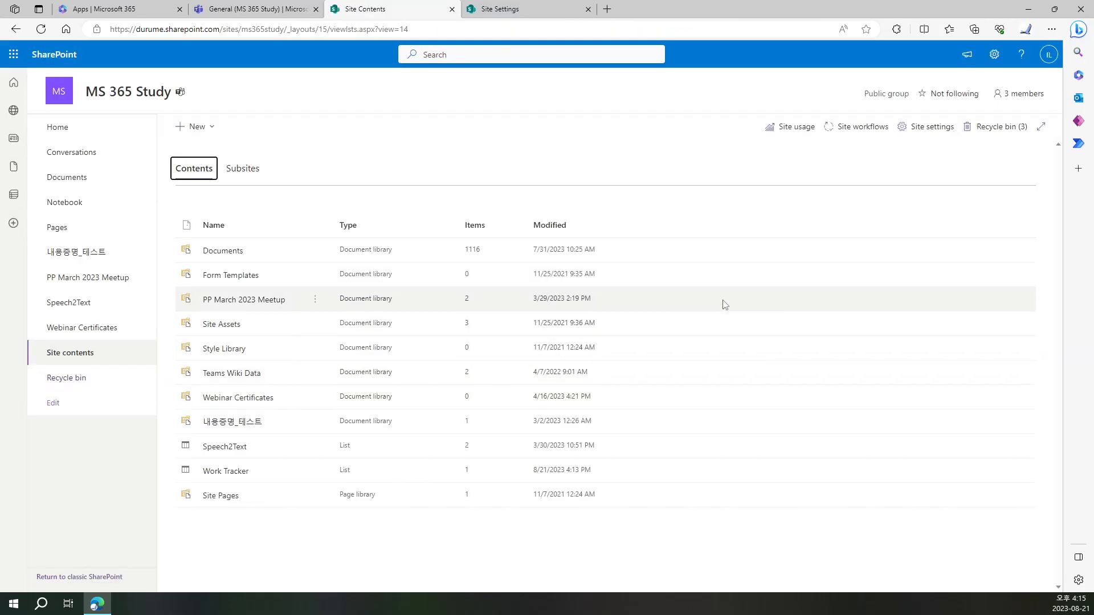
pyautogui.click(913, 130)
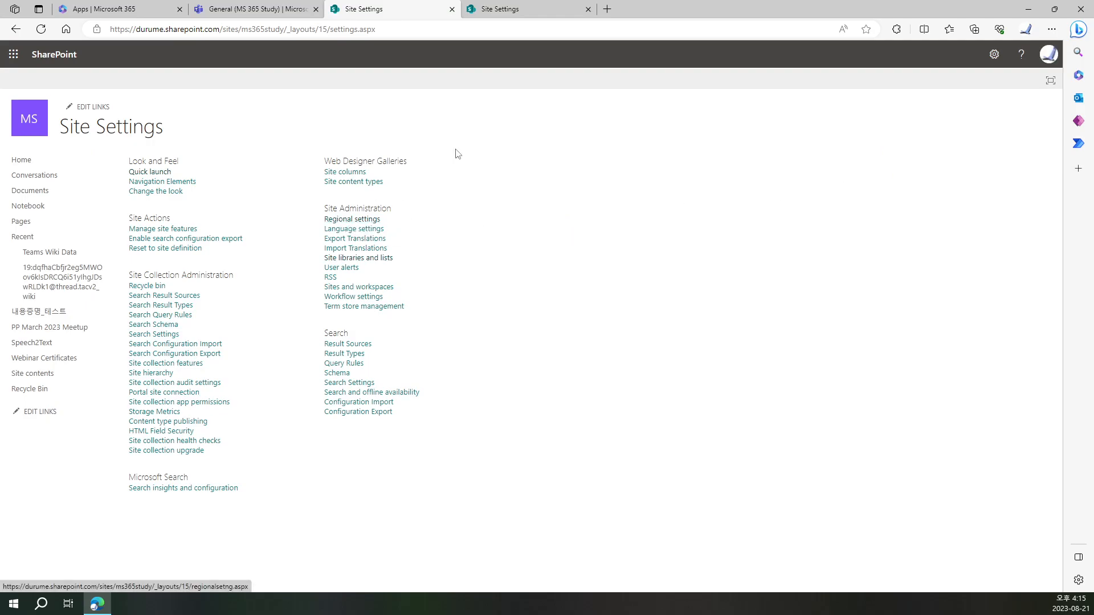
pyautogui.click(509, 7)
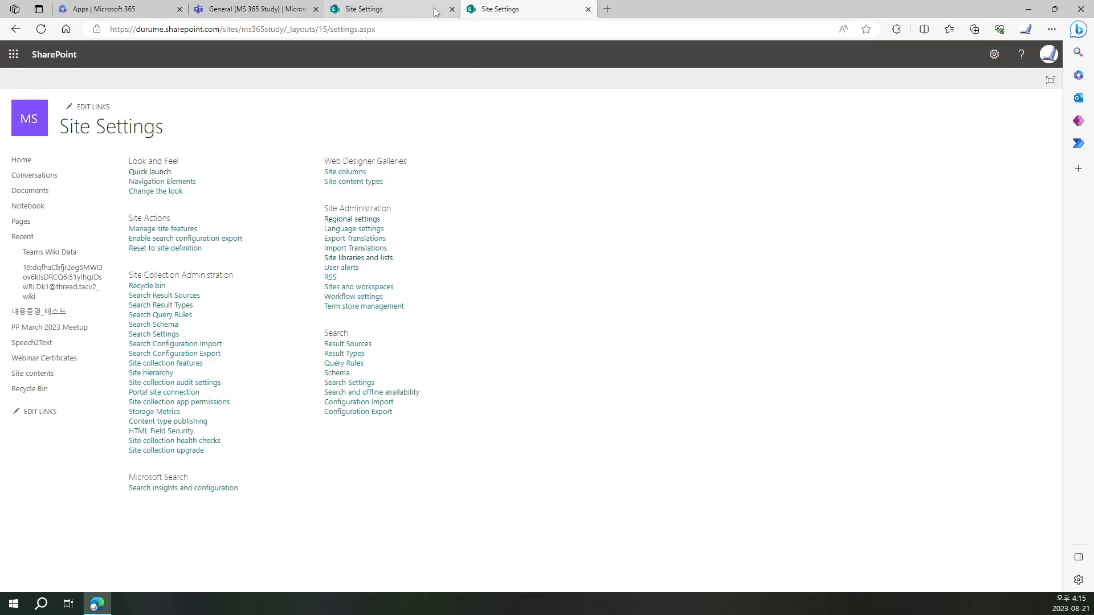
pyautogui.click(350, 9)
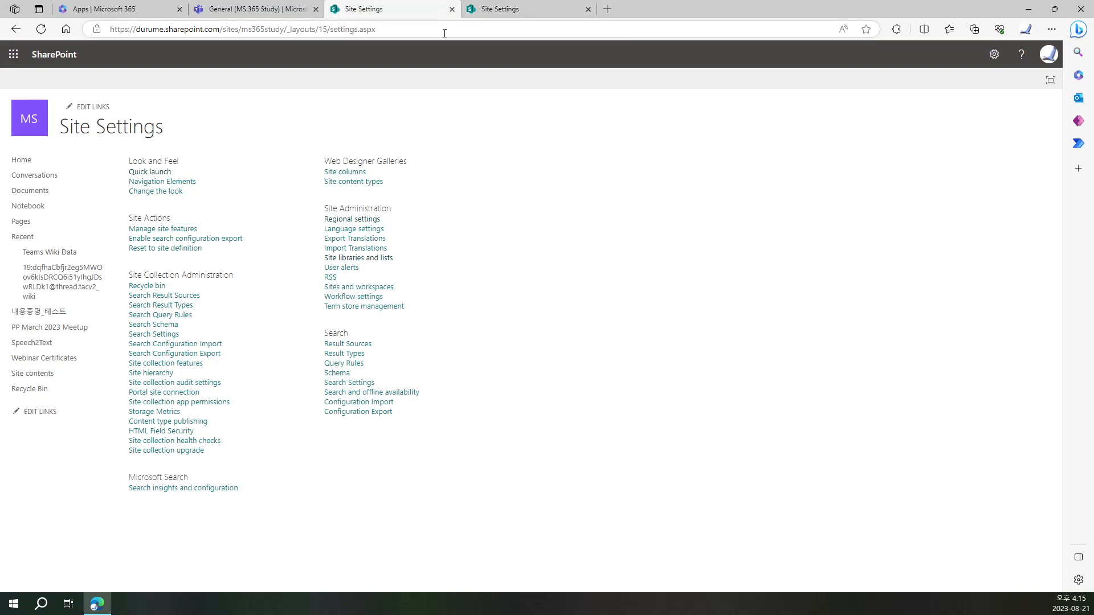
pyautogui.click(364, 222)
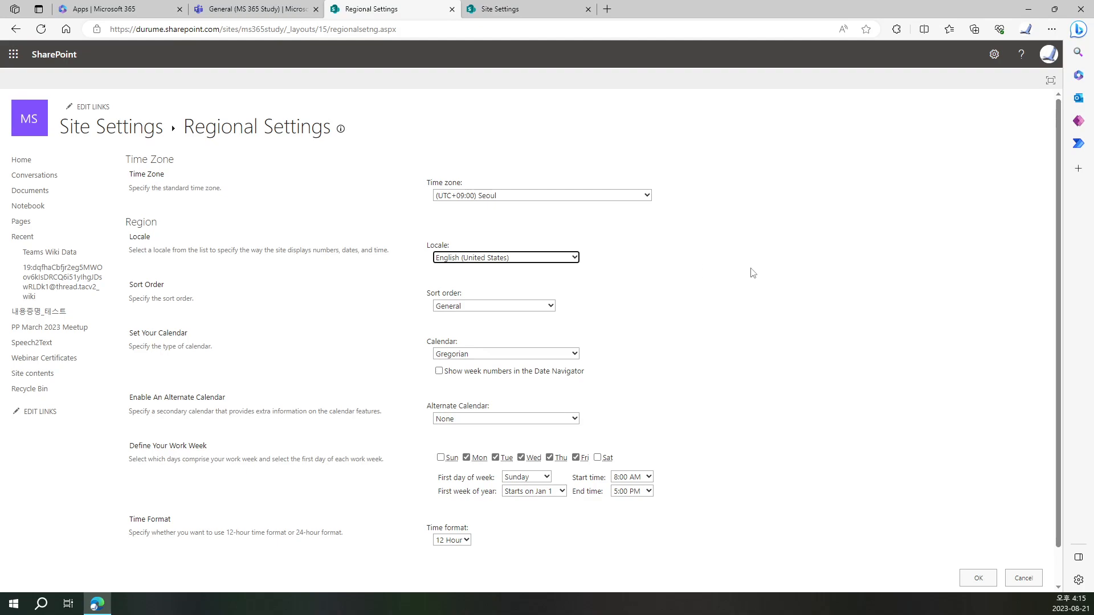
# Review the available locales and the remaining regional settings of the MS 365 Study site.
pyautogui.click(575, 258)
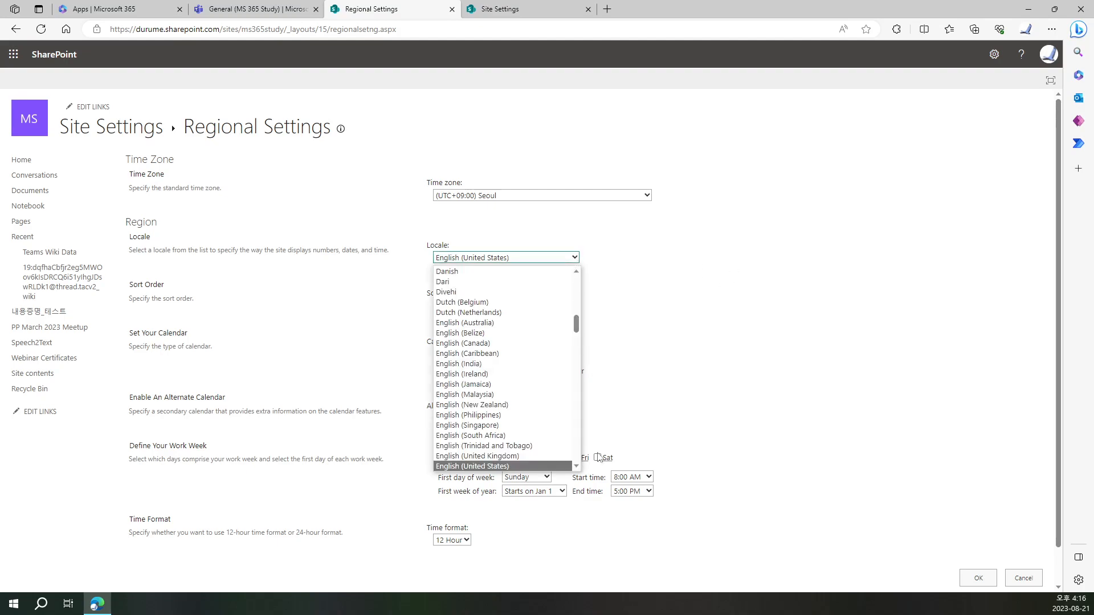
pyautogui.click(712, 365)
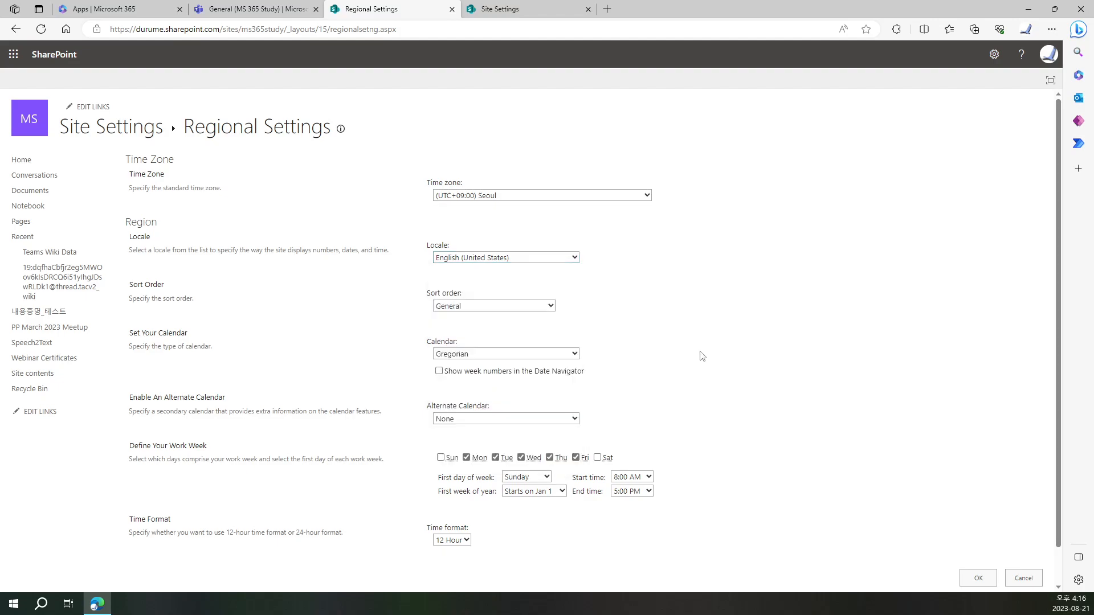
pyautogui.scroll(-1, 702, 356)
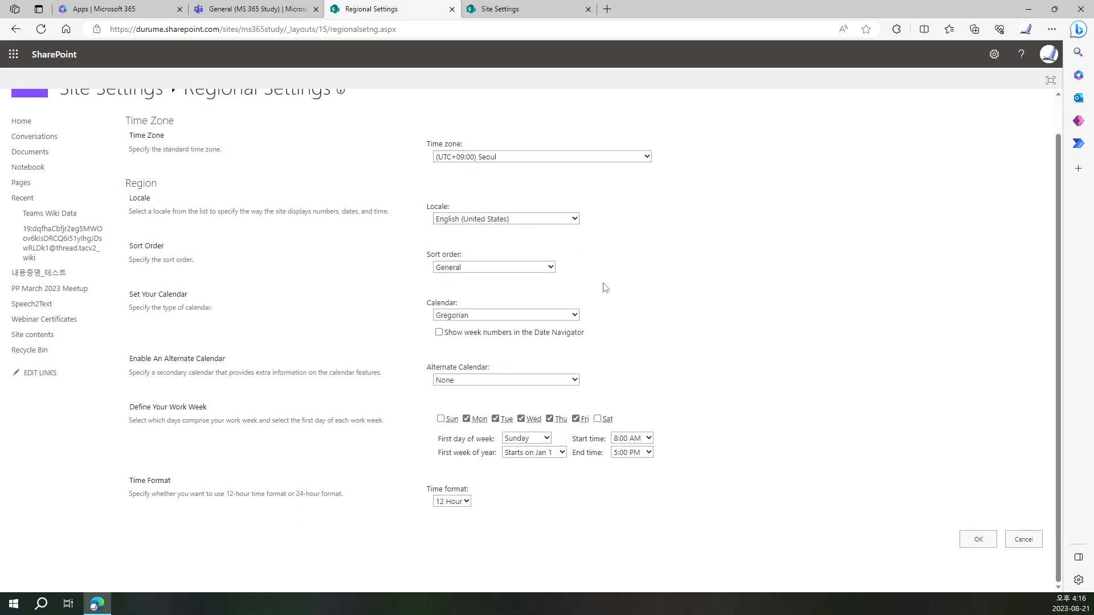
pyautogui.scroll(1, 604, 285)
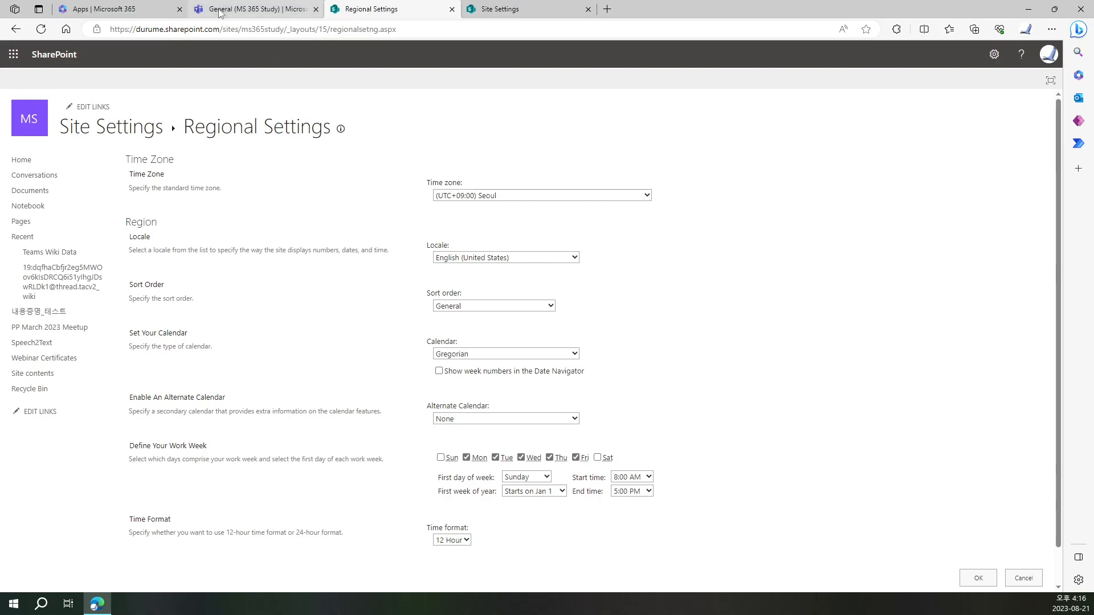
# Open the Work Tracker list from the MS 365 Study site contents.
pyautogui.click(241, 12)
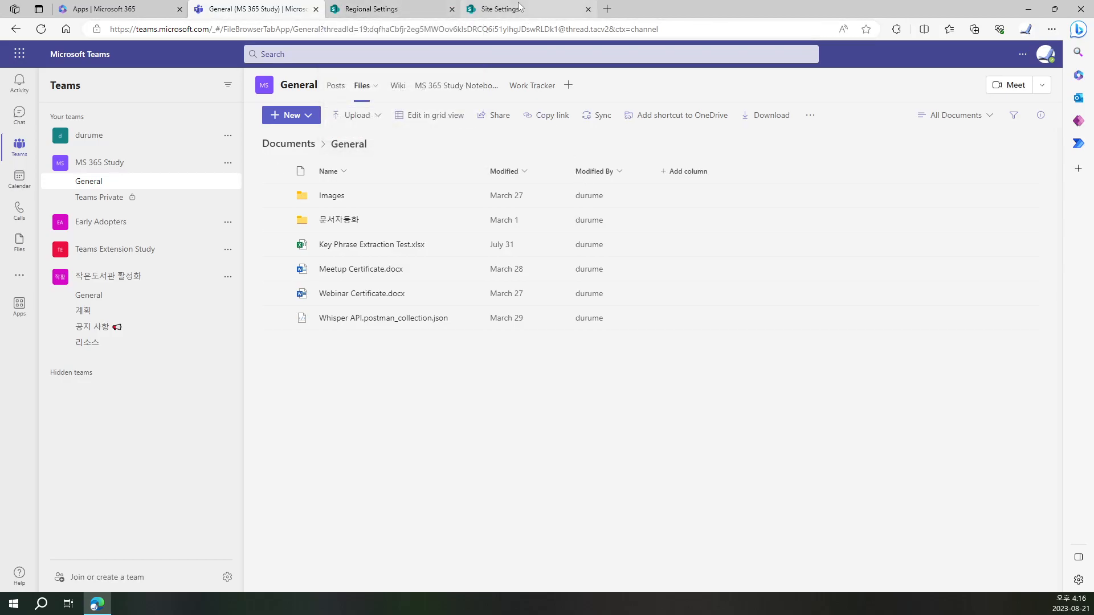
pyautogui.click(393, 10)
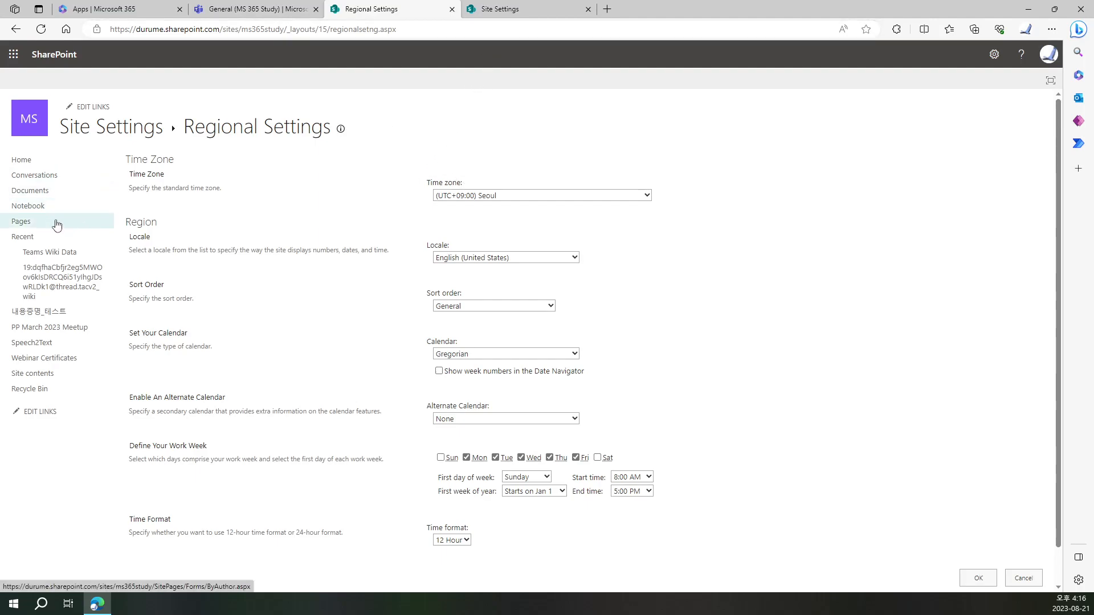
pyautogui.click(45, 374)
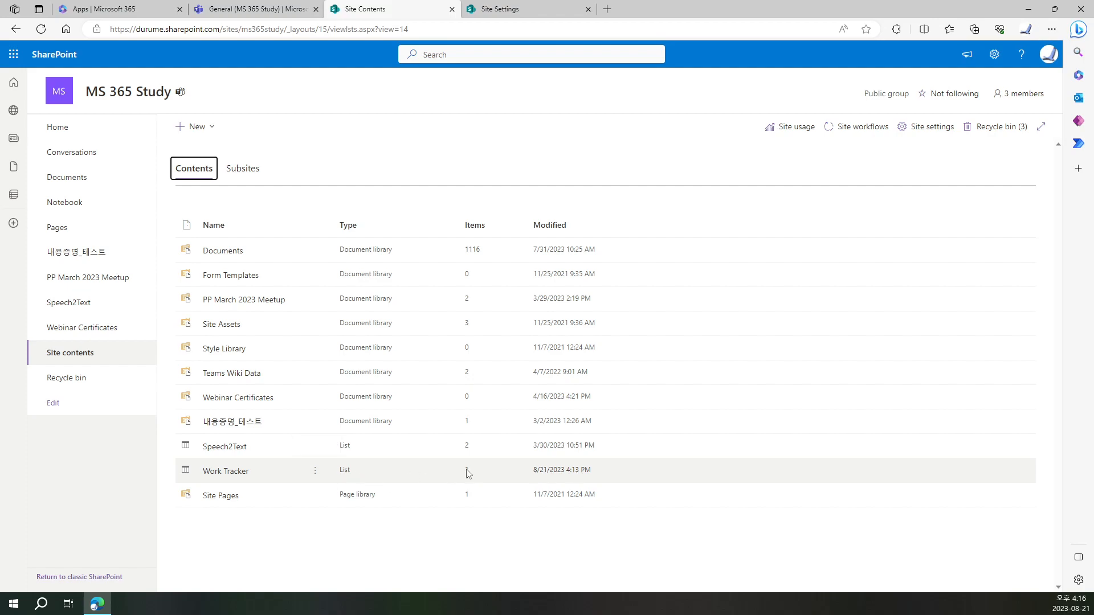
pyautogui.click(244, 471)
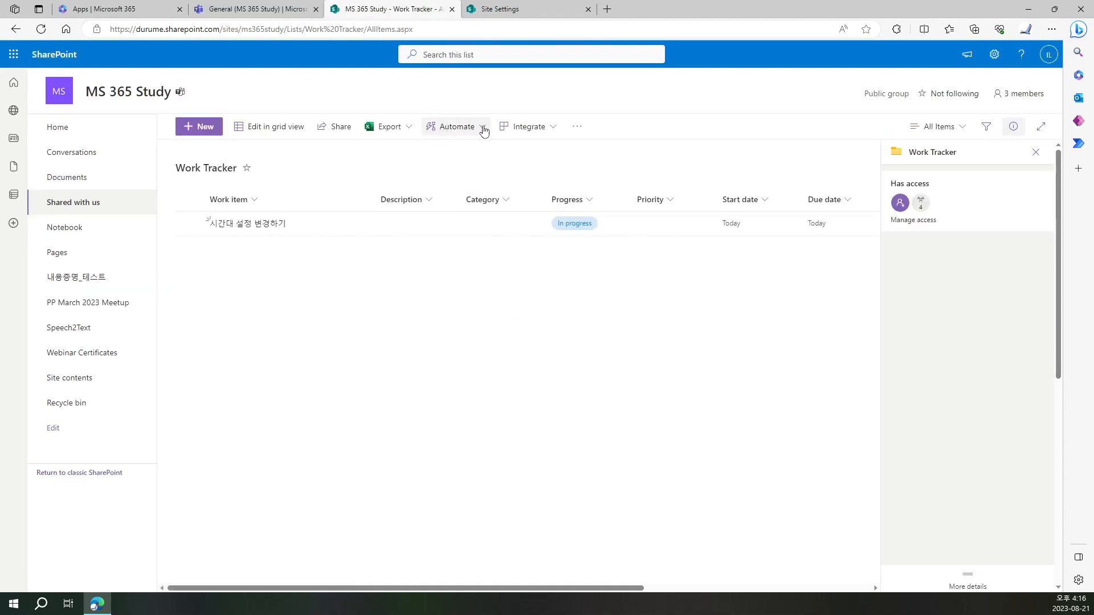
# Examine the Work Tracker rule options for emailing someone when a new item is created, and close the rule unsaved.
pyautogui.click(482, 130)
pyautogui.moveTo(505, 169)
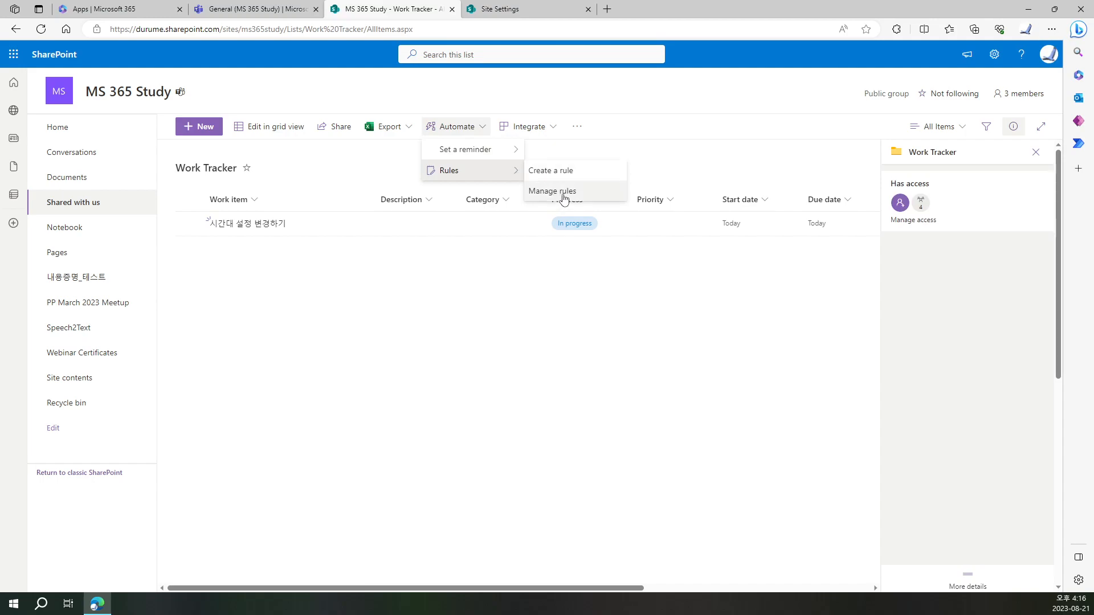
pyautogui.click(566, 173)
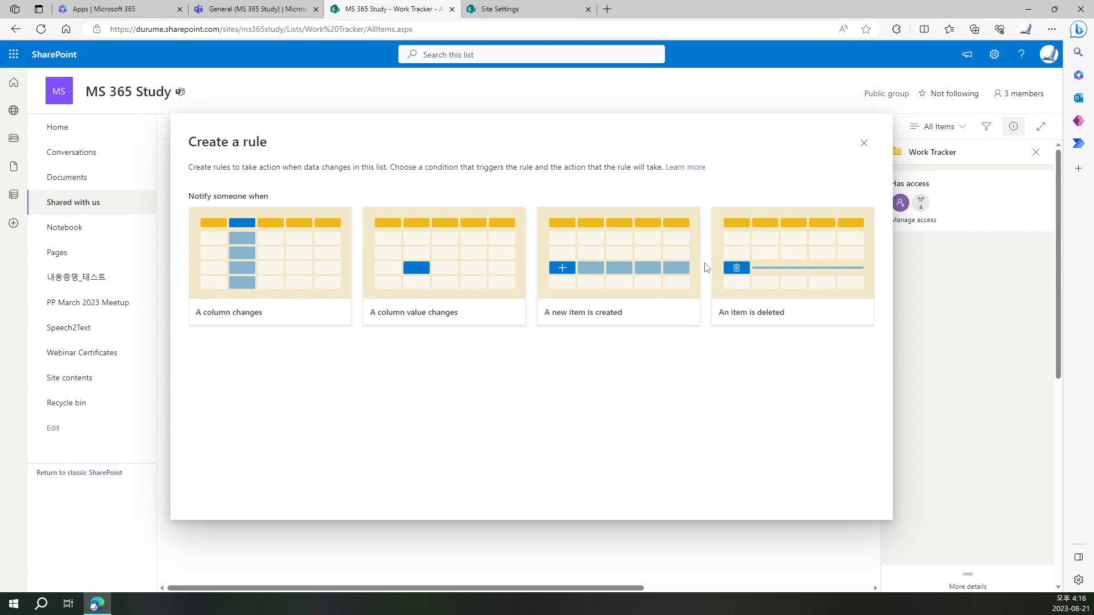
pyautogui.click(607, 275)
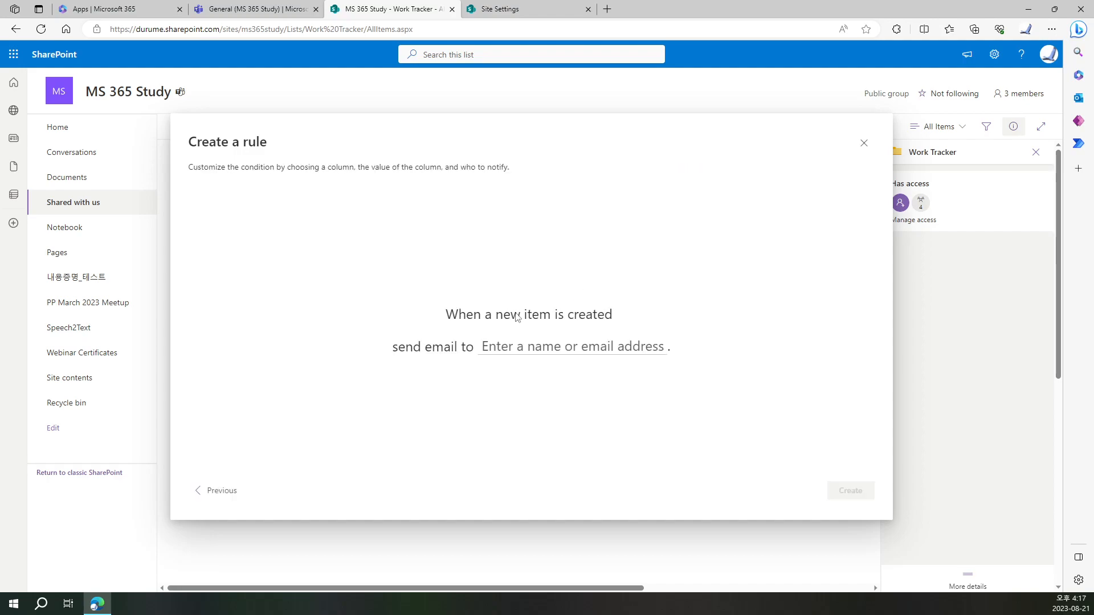
pyautogui.click(569, 349)
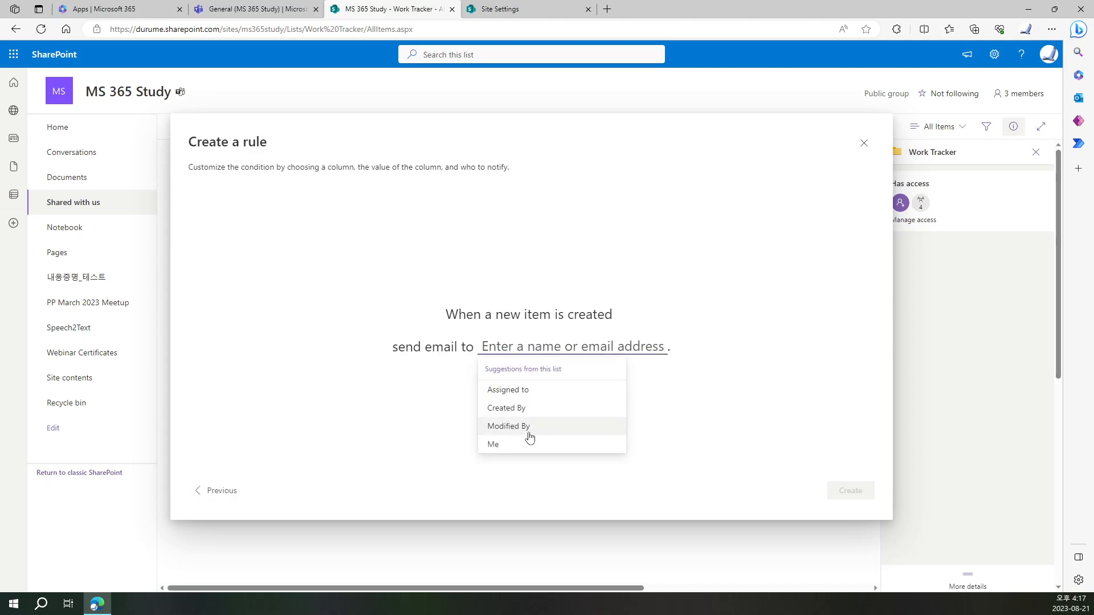
pyautogui.click(755, 429)
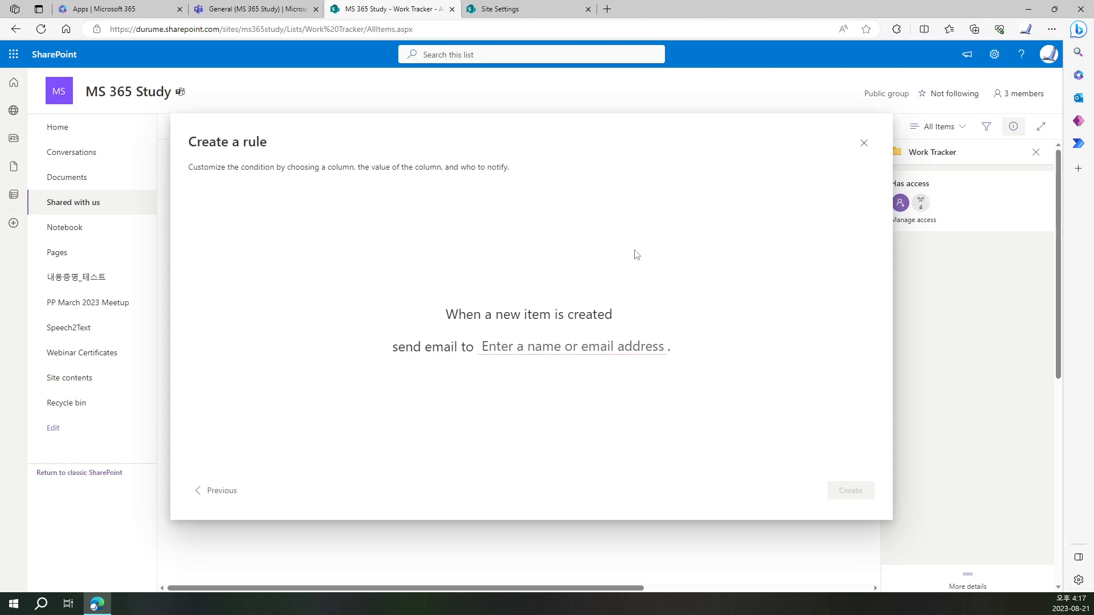
pyautogui.click(863, 143)
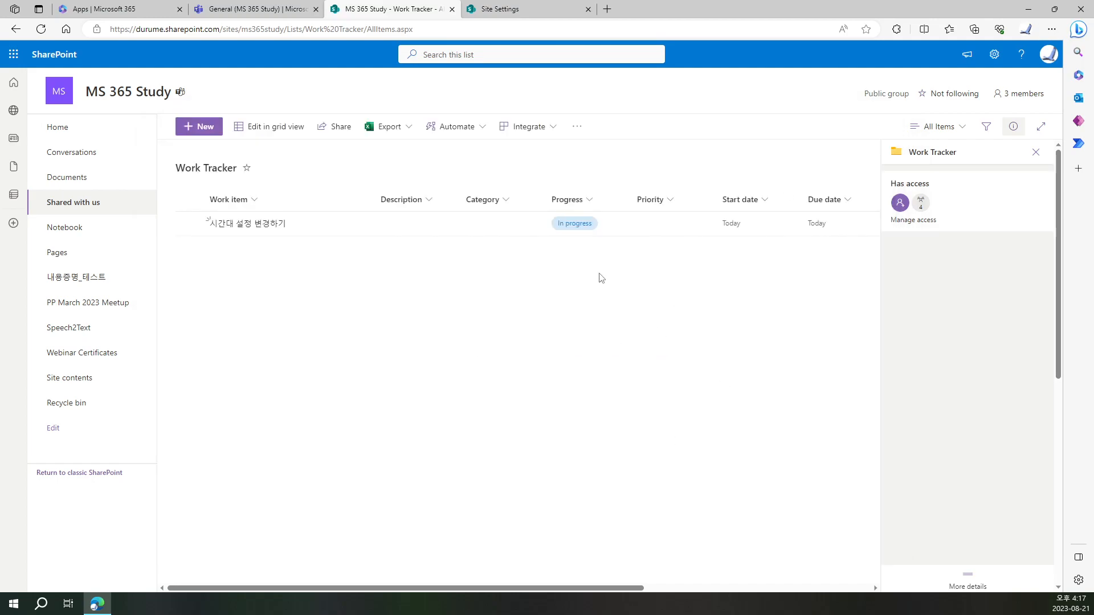
# Revisit the Work Tracker list in Teams and SharePoint, and switch to Microsoft 365 to look through all apps.
pyautogui.click(256, 8)
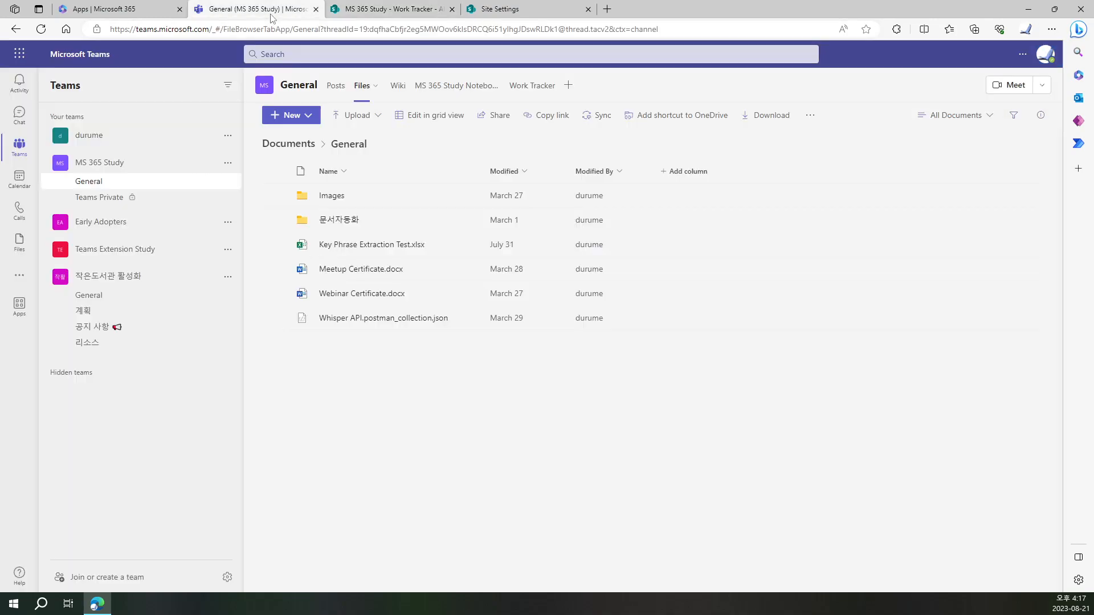
pyautogui.click(538, 96)
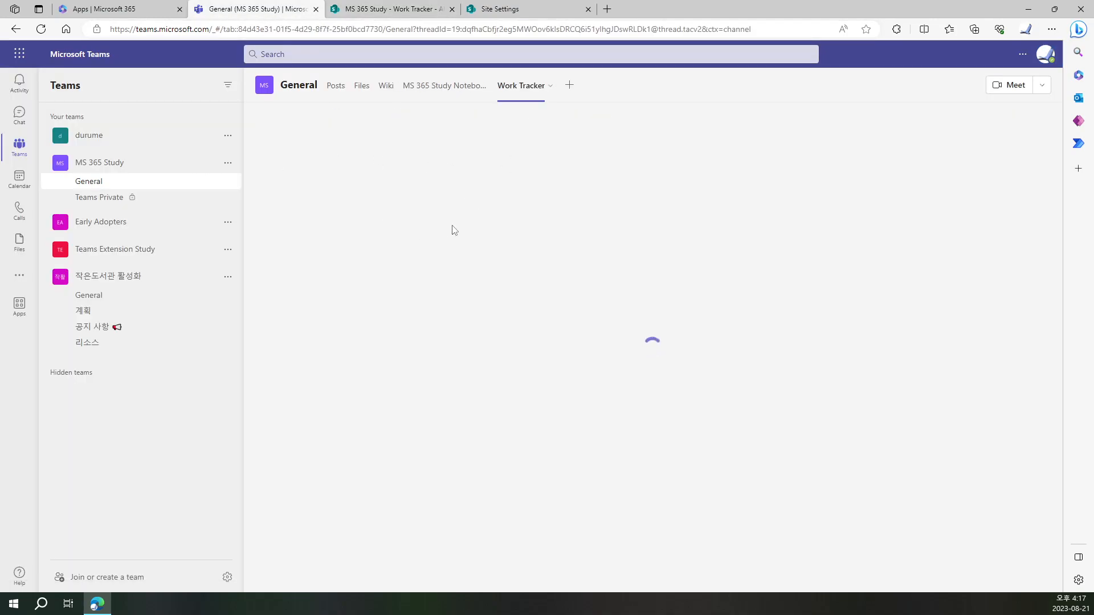
pyautogui.click(405, 13)
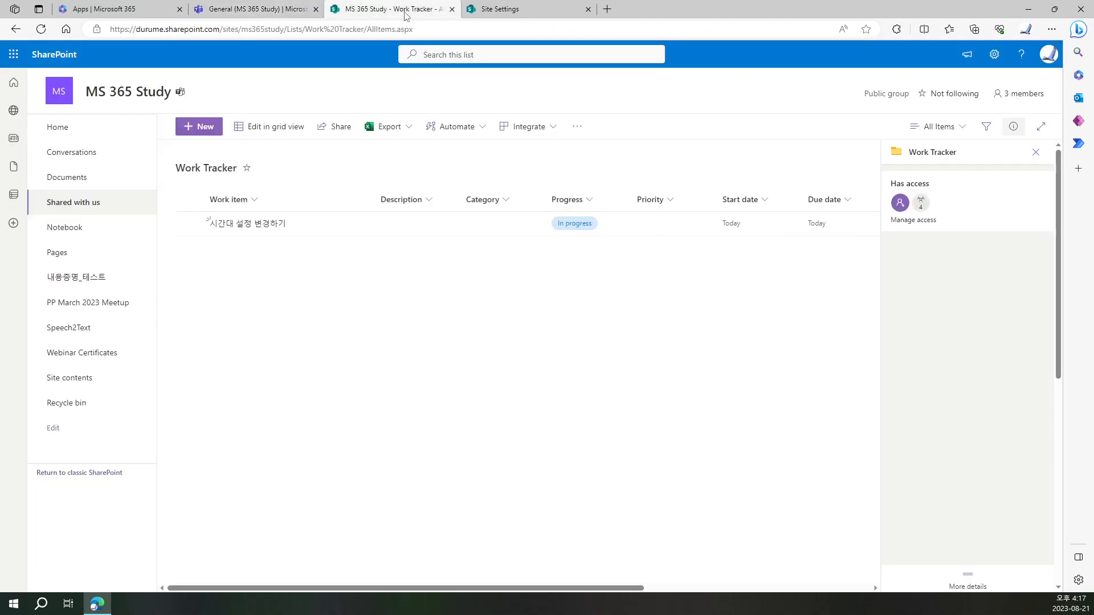
pyautogui.click(514, 9)
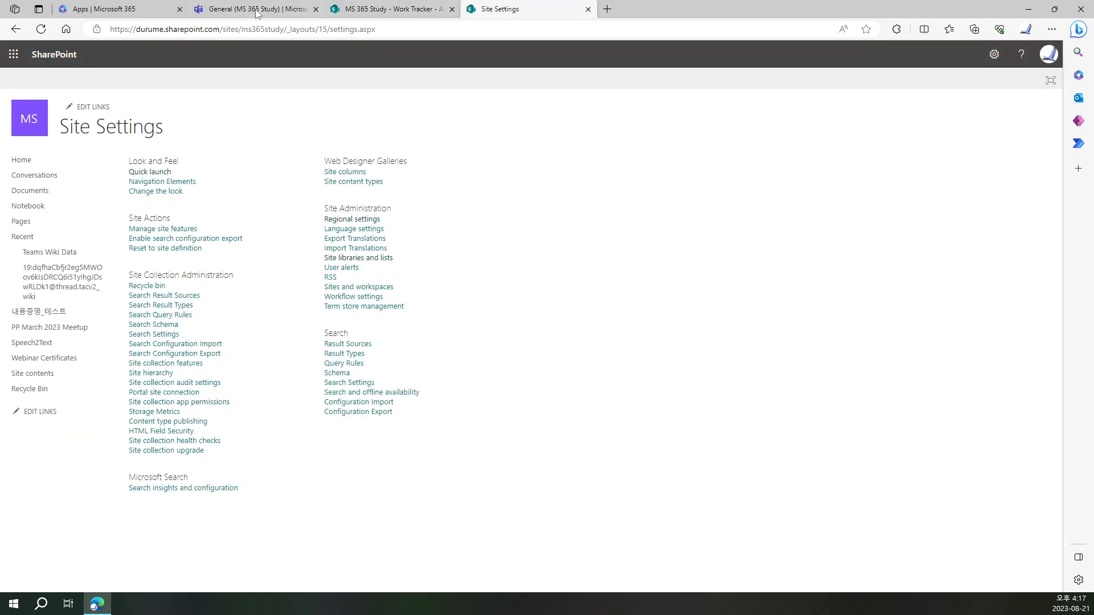
pyautogui.click(101, 10)
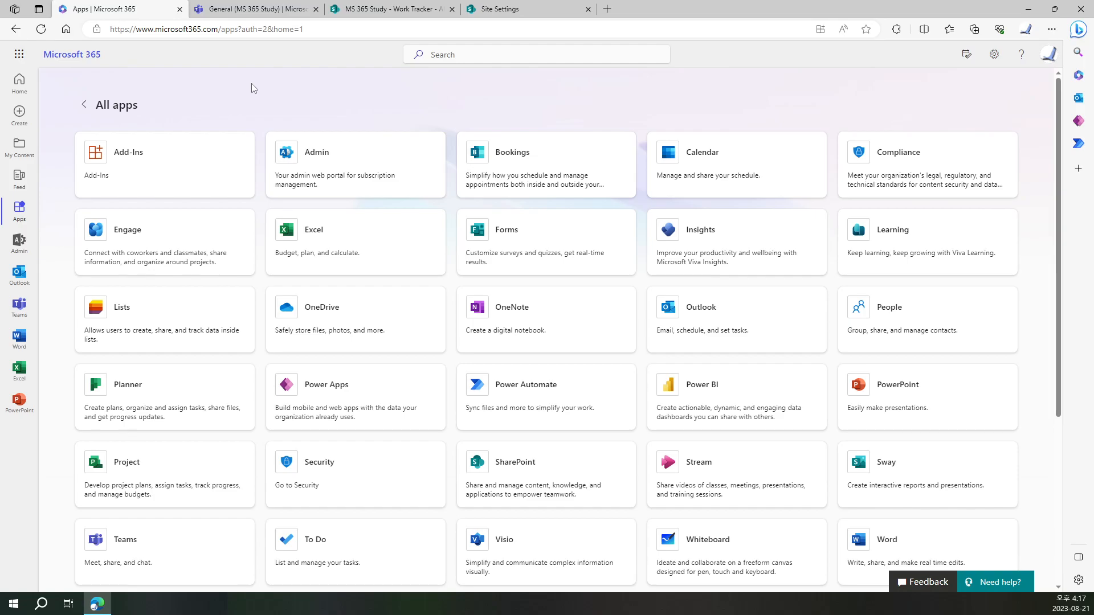
pyautogui.scroll(-3, 427, 305)
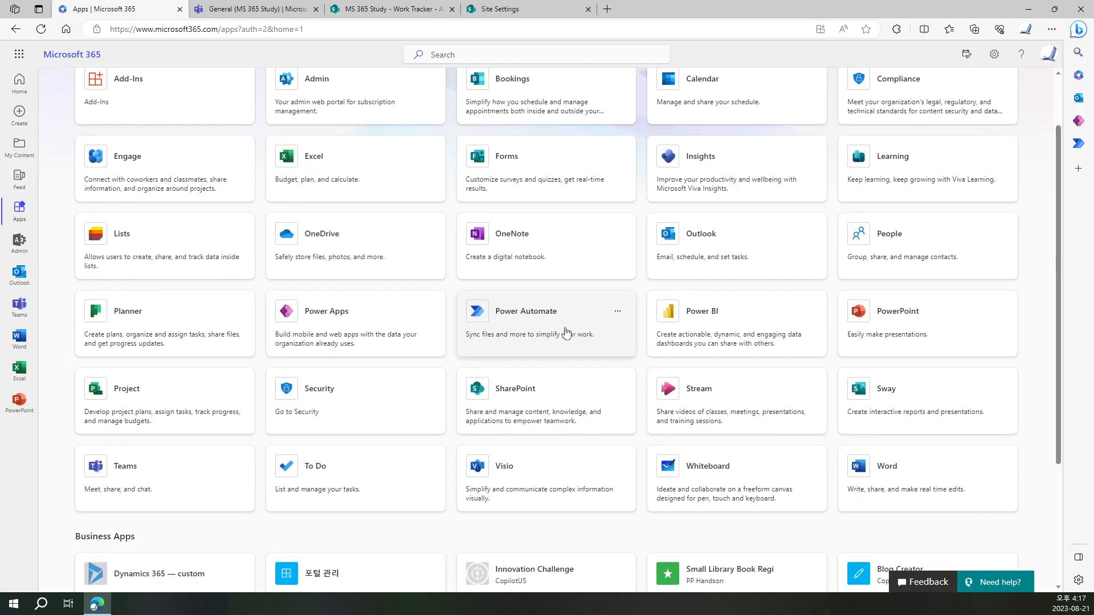
# Return to Teams, reload the General channel's Work Tracker list and view the channel's meeting options.
pyautogui.click(256, 10)
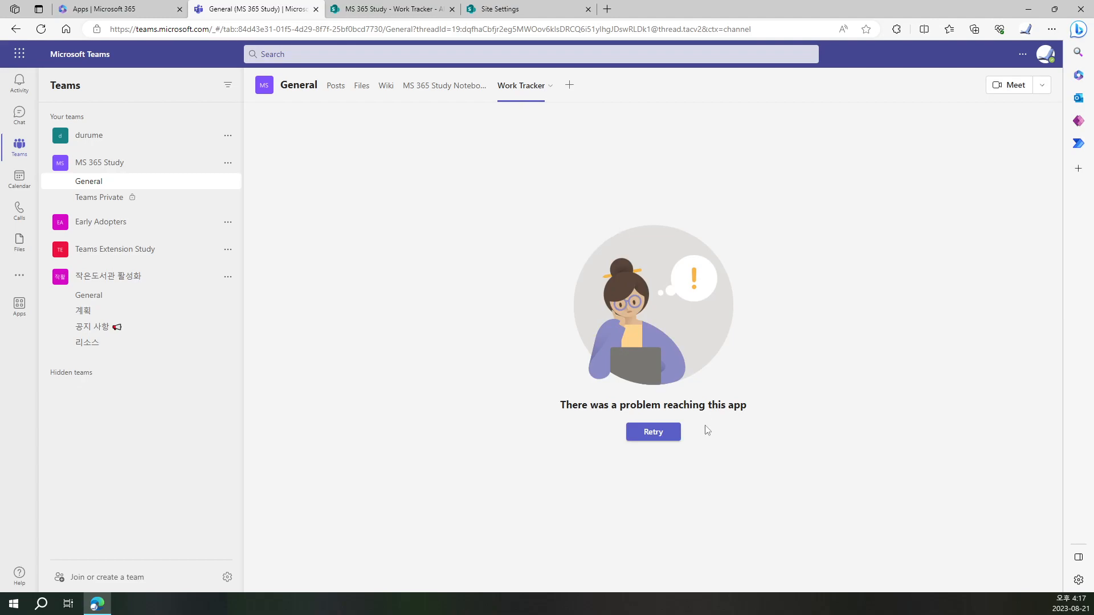
pyautogui.click(655, 432)
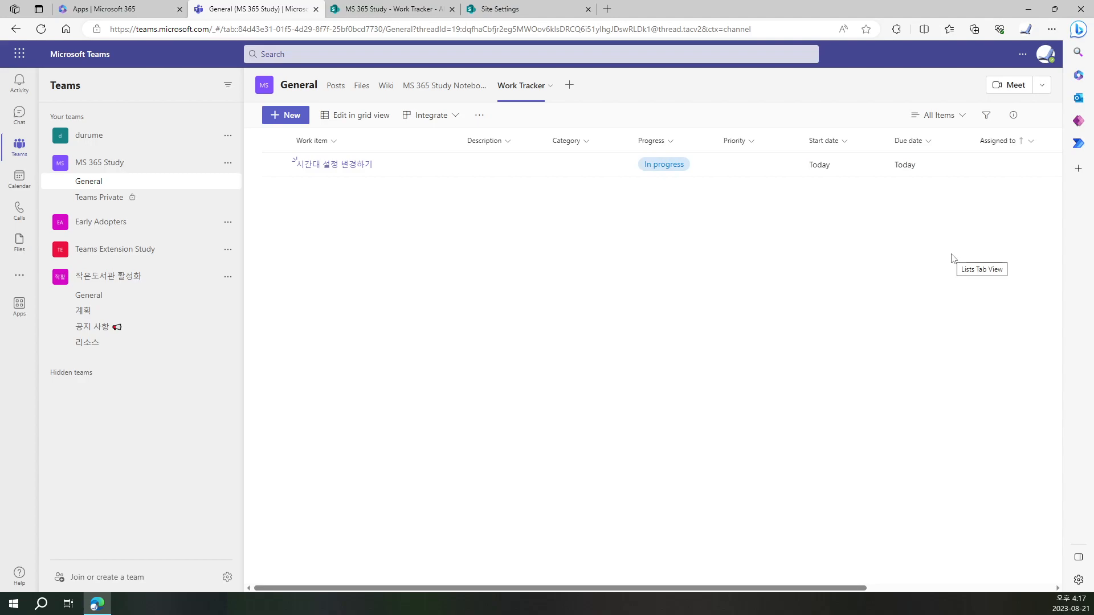
pyautogui.click(1043, 91)
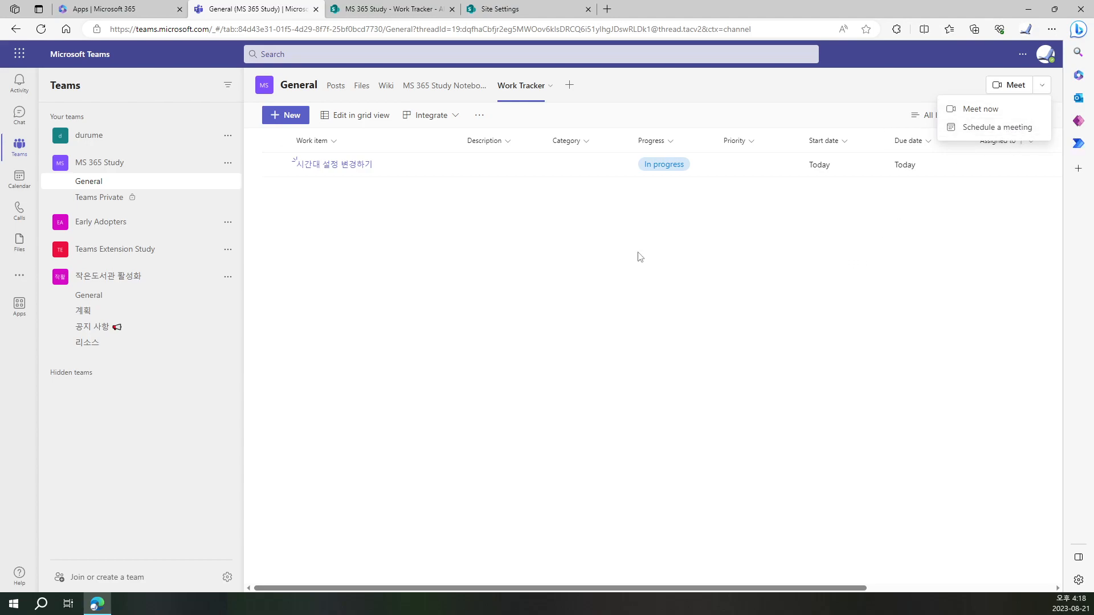
pyautogui.click(492, 290)
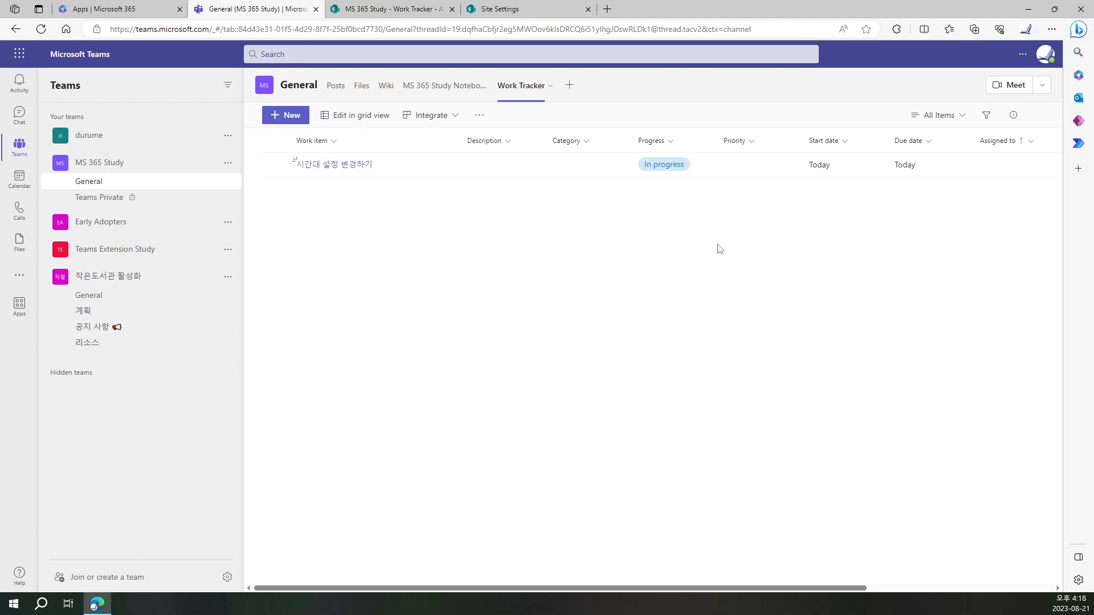